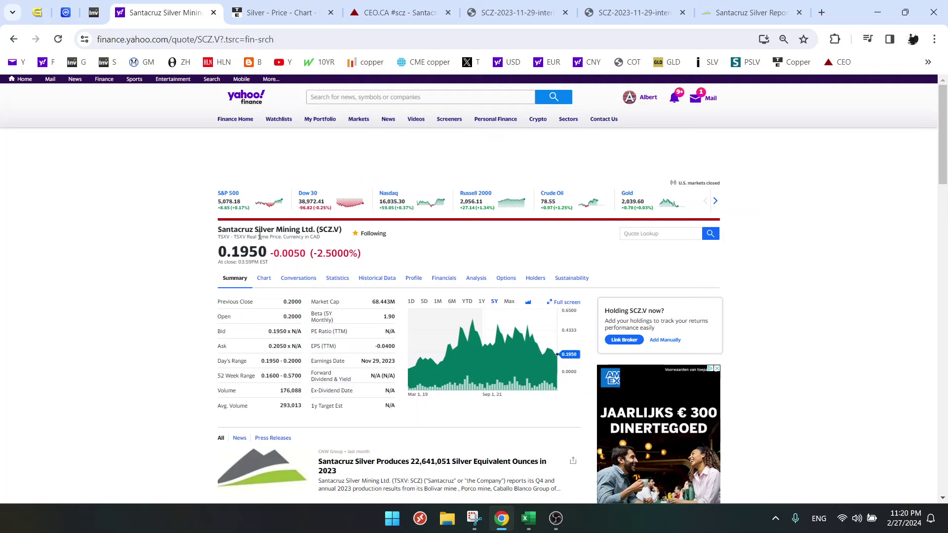
Step: Move from the SCZ.V quote at 0.1950 CAD to the silver price chart at 22.451 USD
click(269, 12)
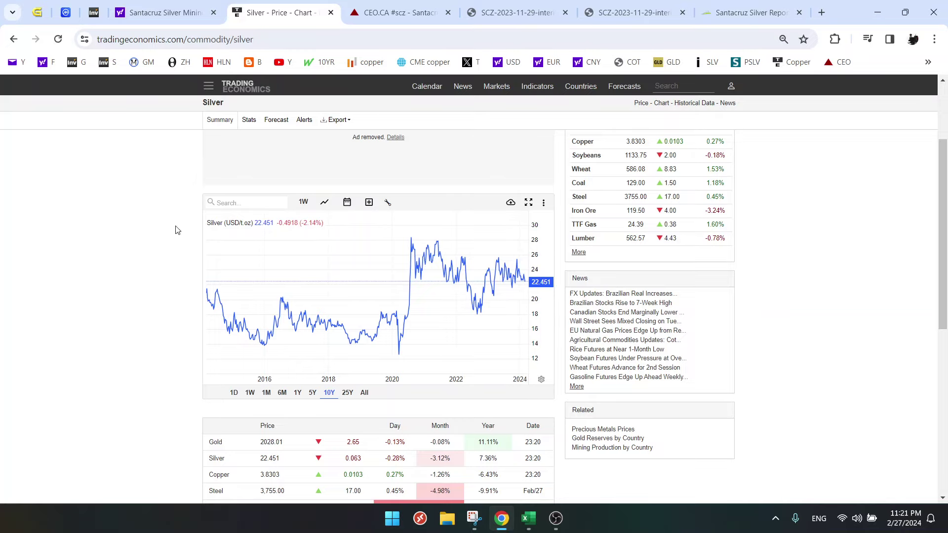
Step: Compare the SCZ.V quote with the silver chart, then look up zinc's 2419.00 USD/T price chart
click(163, 12)
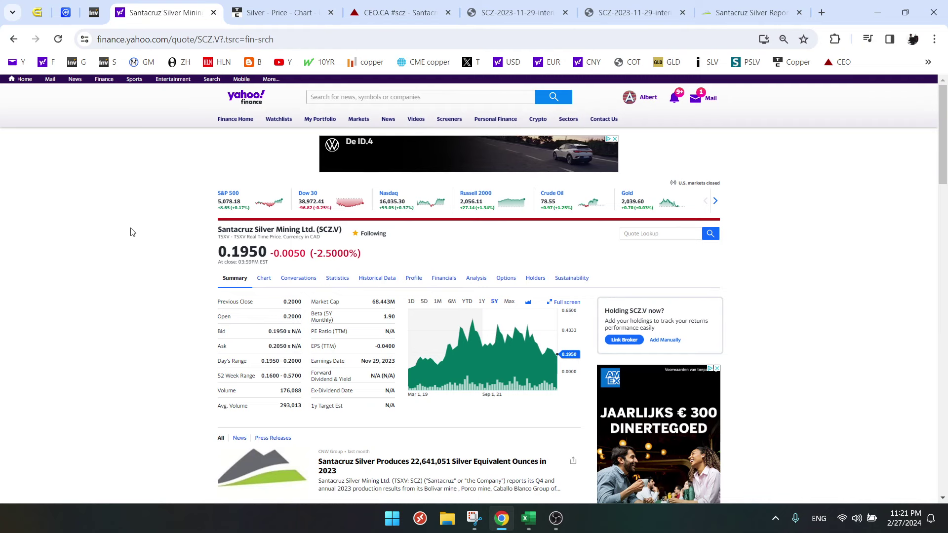
click(265, 14)
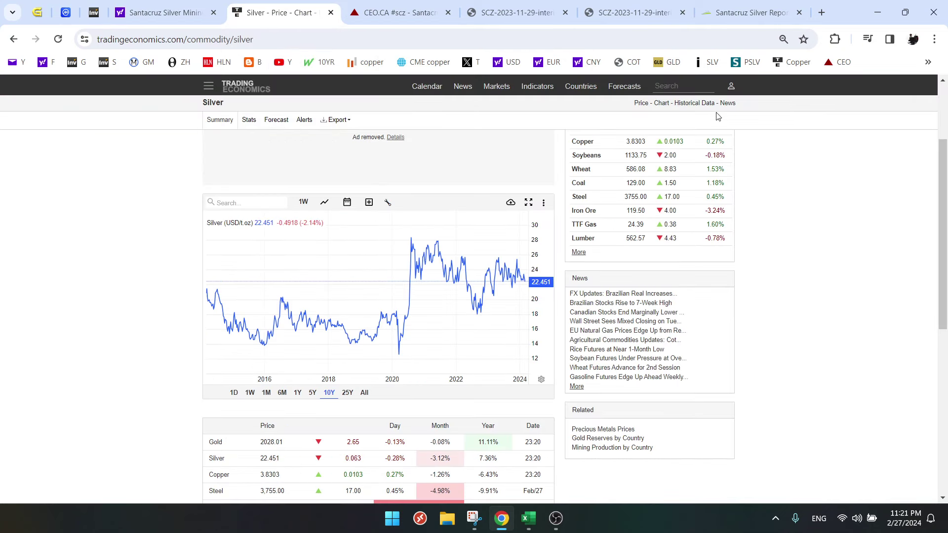
click(686, 87)
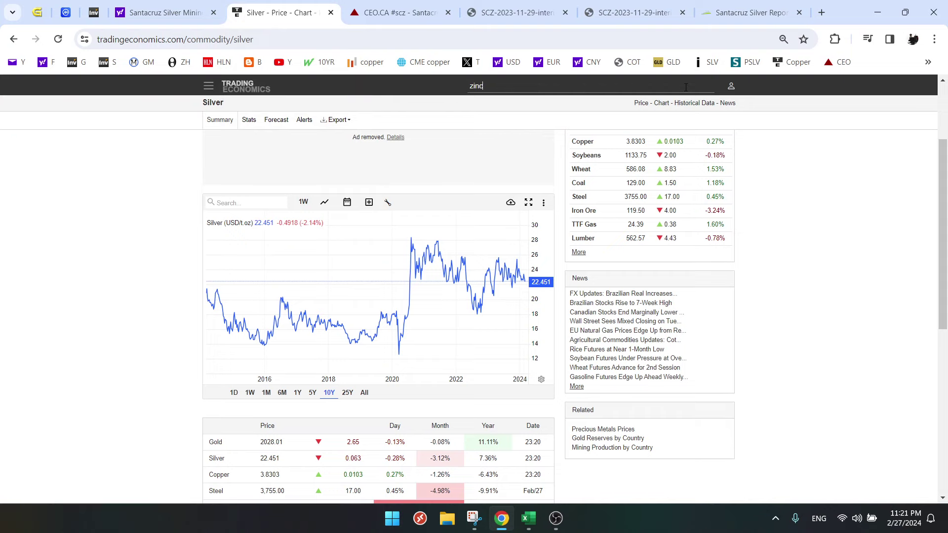
text(zinc)
click(222, 105)
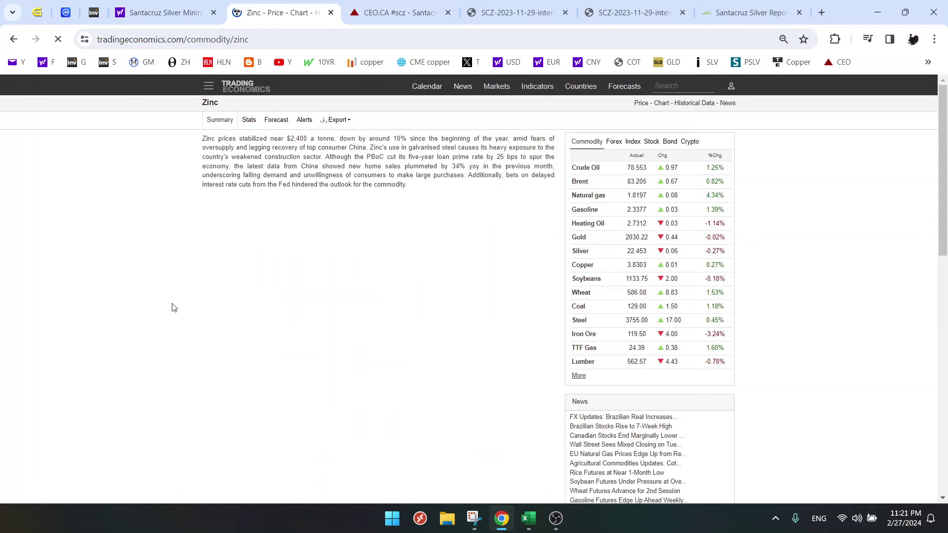
scroll(173, 307, down, 2)
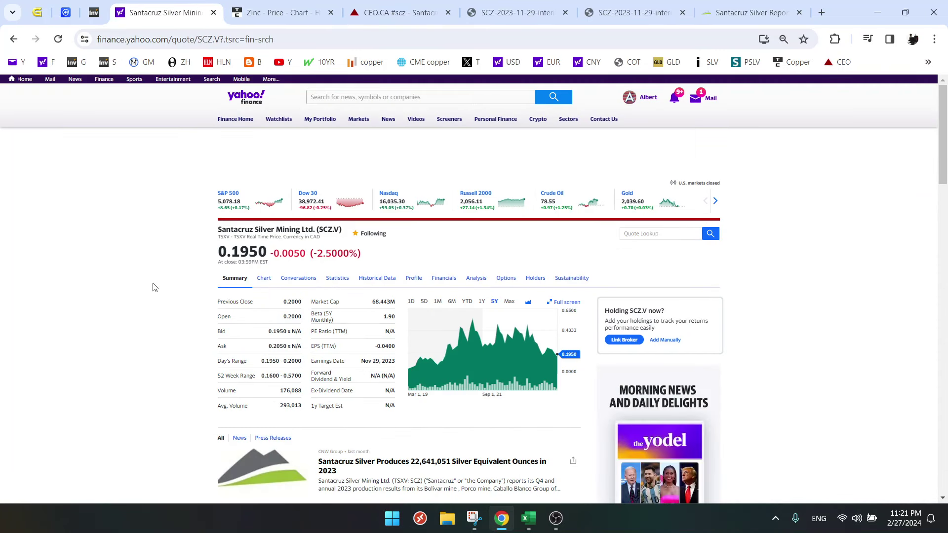
Step: Bring up the Miners quintuple workbook's SCZ right sheet and check the AISC silver value of 17
click(528, 519)
scroll(800, 295, up, 20)
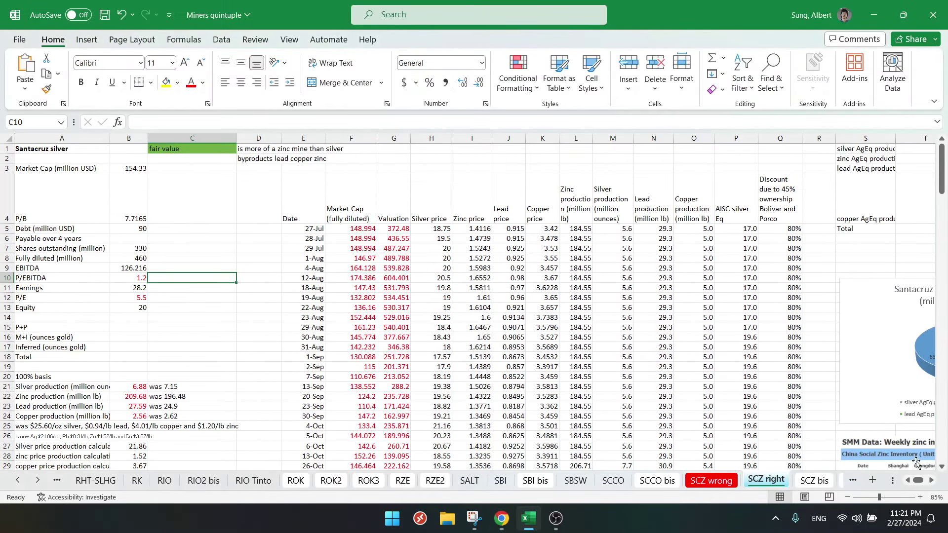
drag(919, 481, 922, 481)
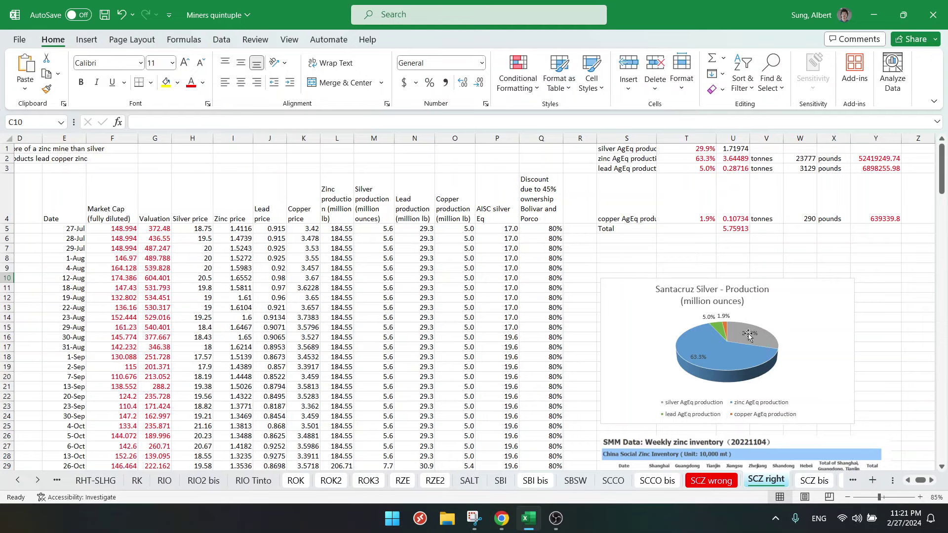
click(477, 278)
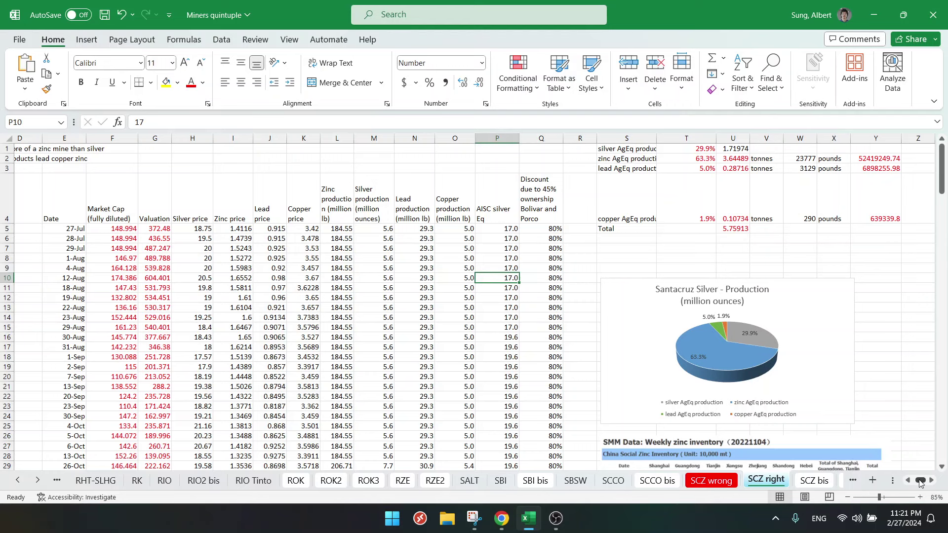
drag(919, 480, 911, 480)
click(250, 292)
Step: Scroll down past the data through 27-Feb to the Santacruz Silver Valuation chart
scroll(251, 292, down, 3)
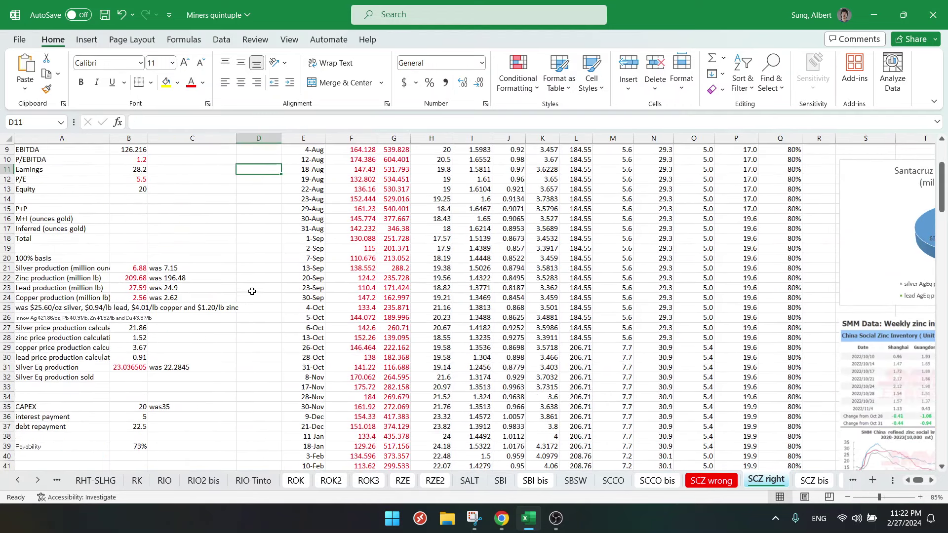
scroll(256, 292, down, 3)
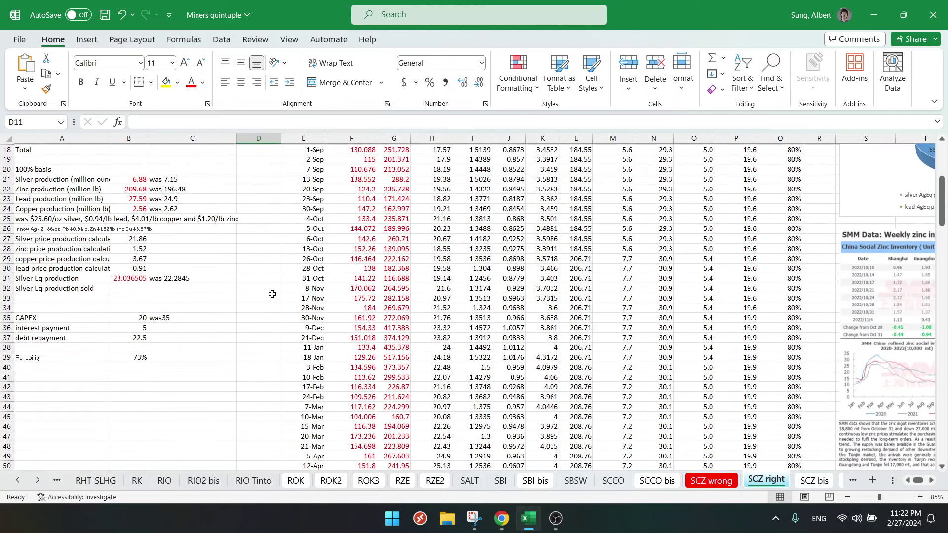
scroll(274, 289, down, 4)
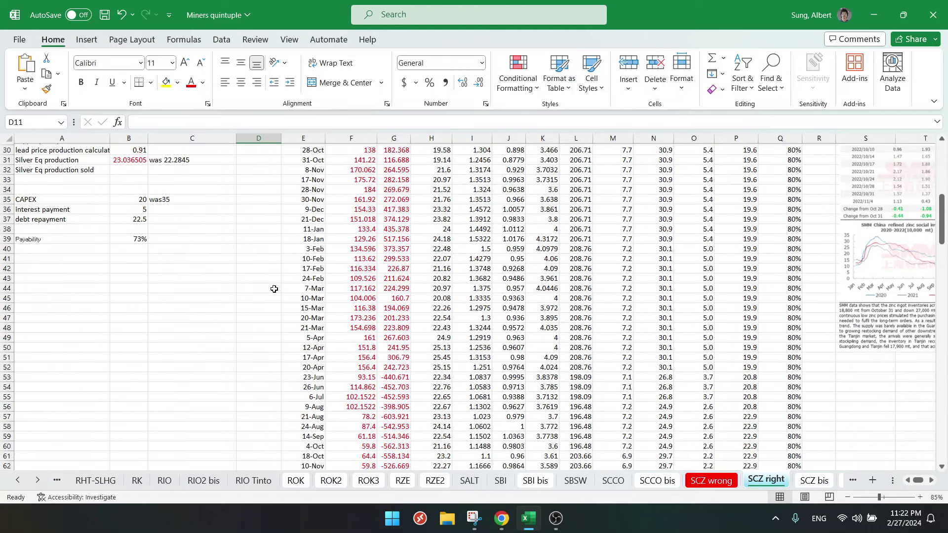
scroll(274, 288, down, 5)
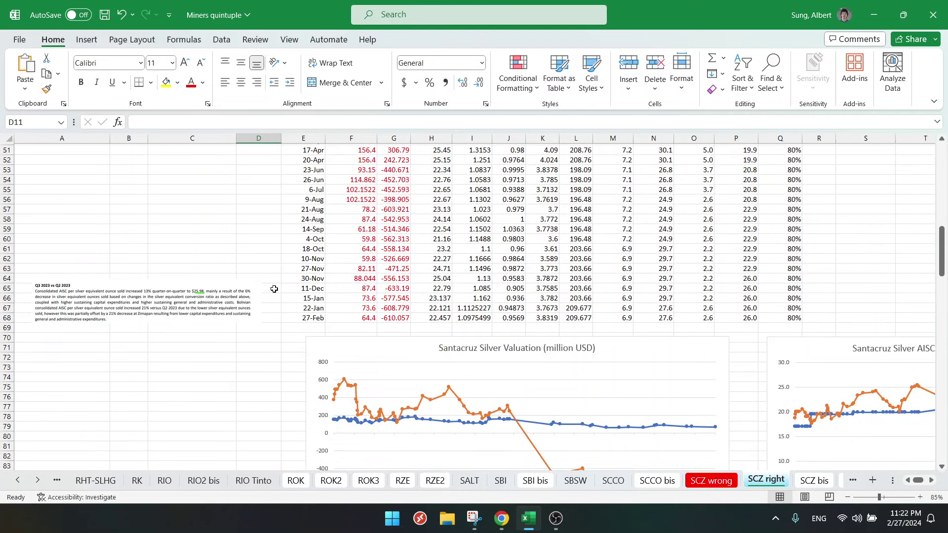
scroll(274, 289, down, 6)
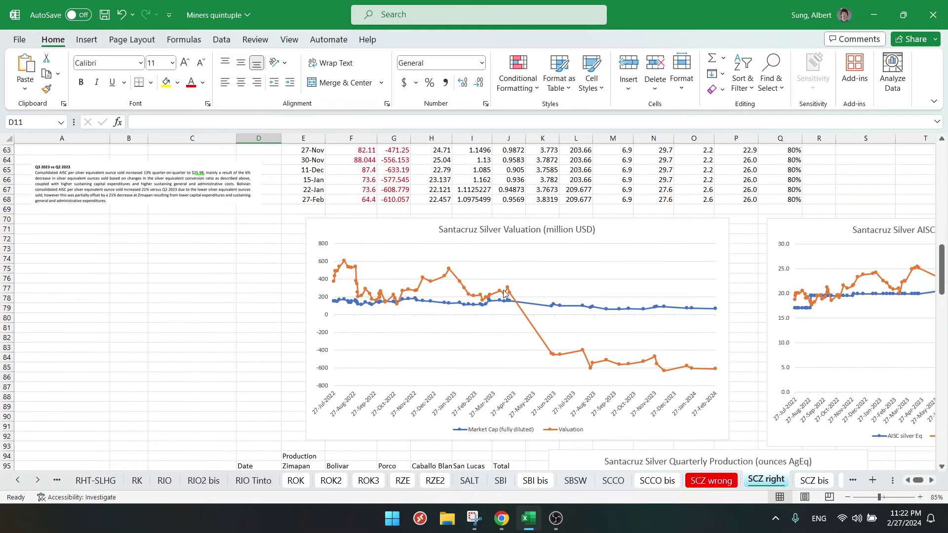
click(555, 358)
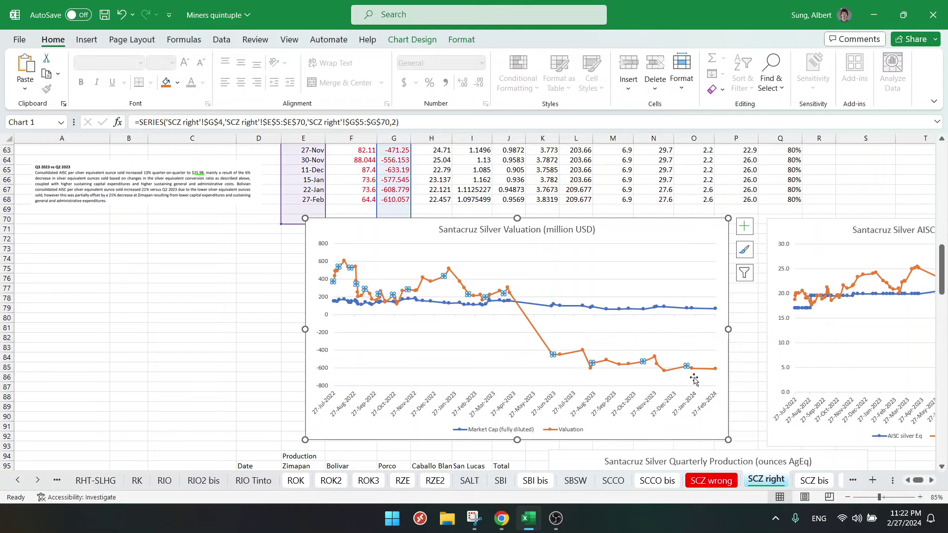
click(199, 298)
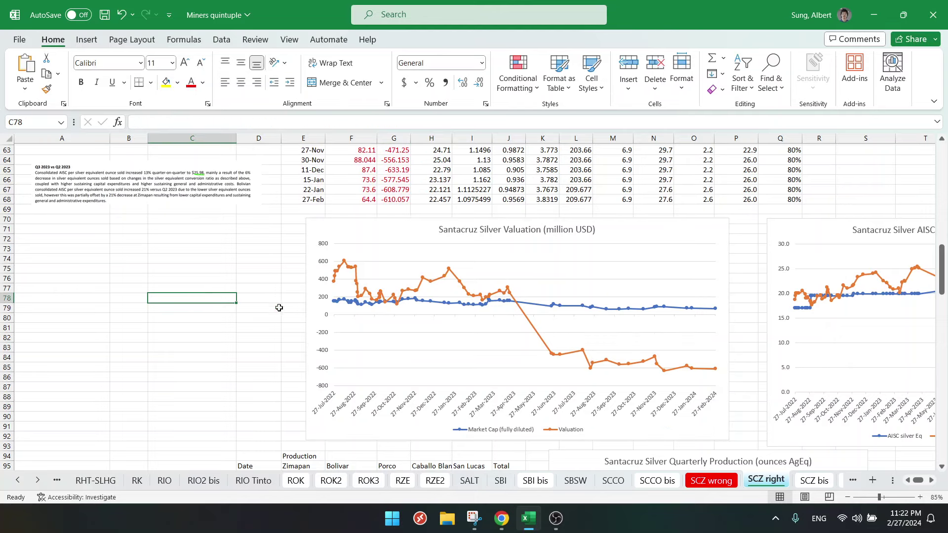
click(394, 199)
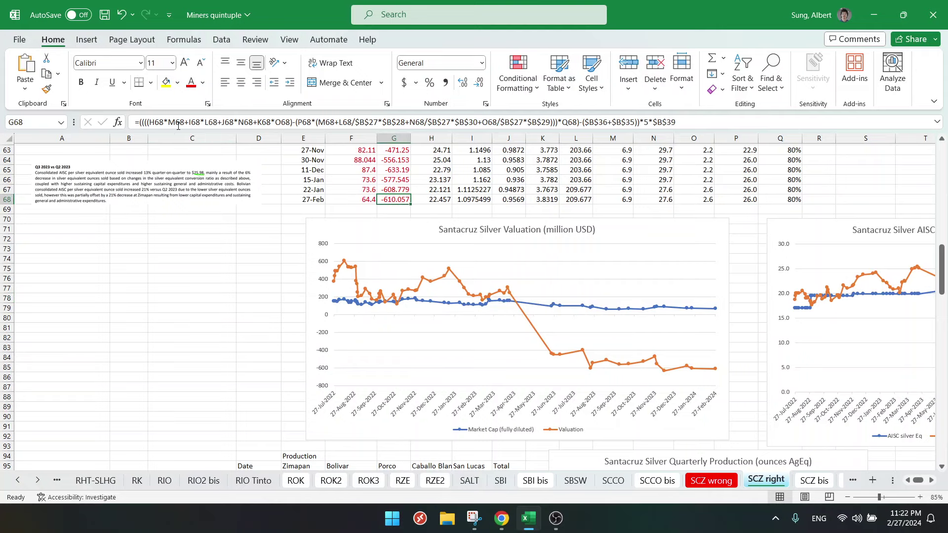
drag(149, 122, 287, 118)
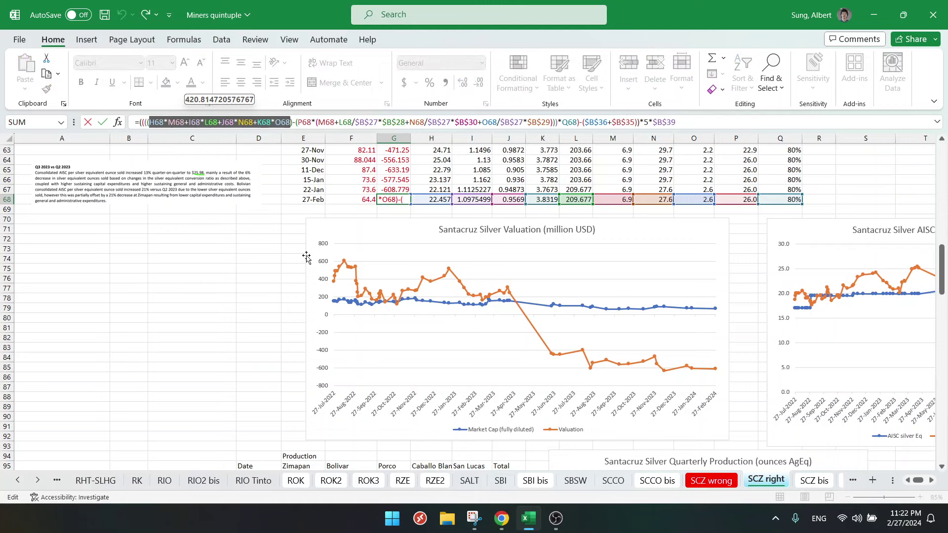
click(210, 260)
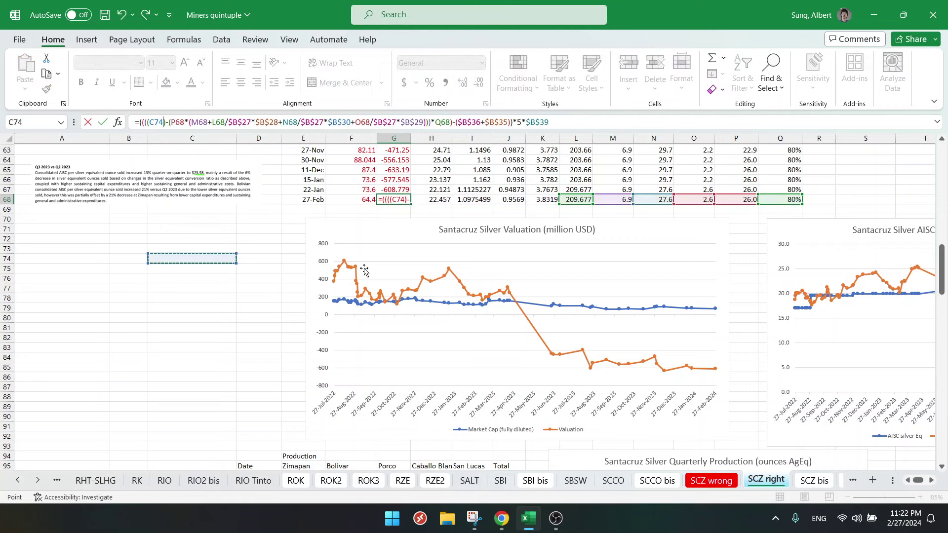
key(Escape)
scroll(544, 232, up, 20)
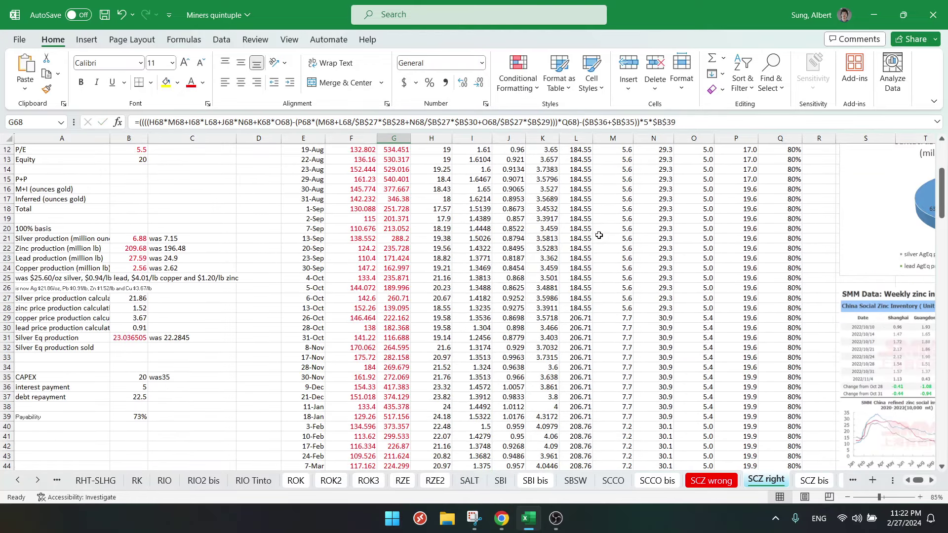
drag(566, 210, 649, 441)
drag(575, 444, 694, 445)
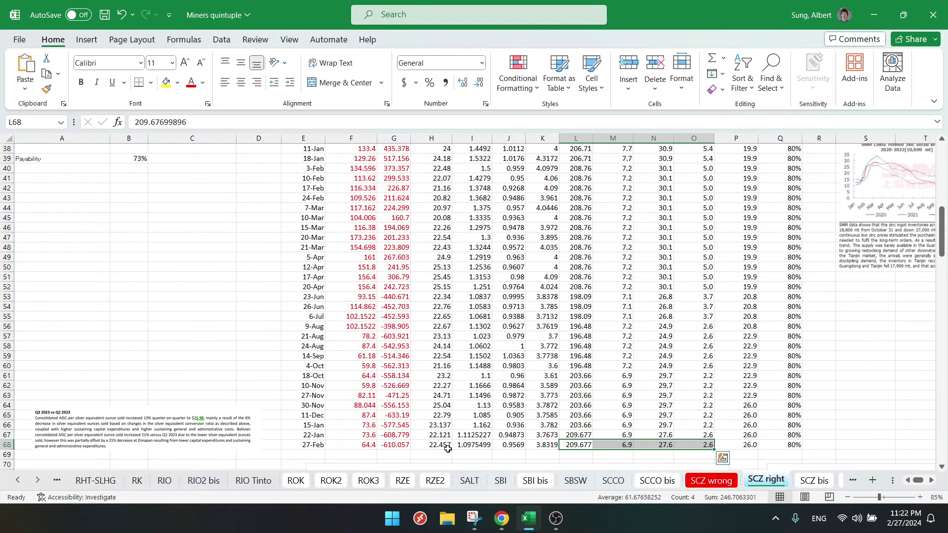
click(407, 446)
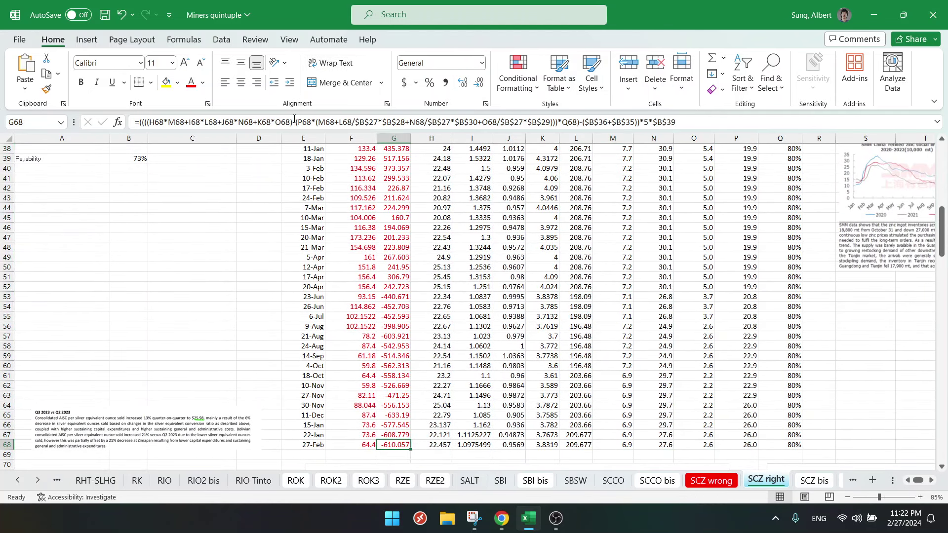
drag(297, 122, 317, 122)
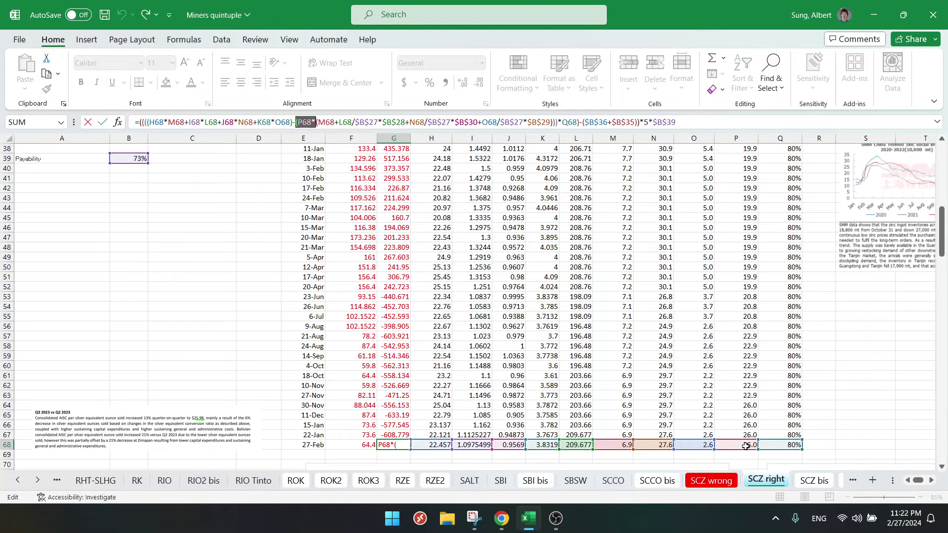
drag(321, 122, 552, 115)
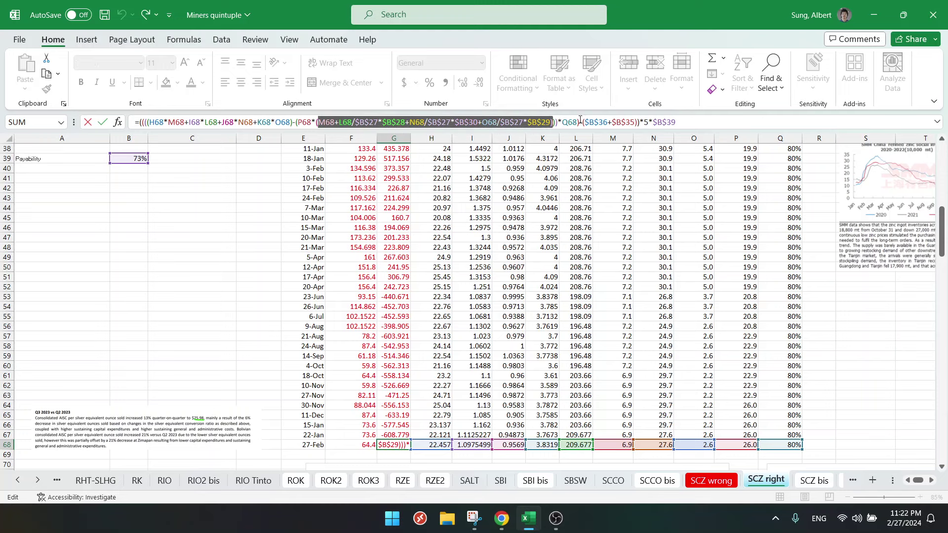
key(Escape)
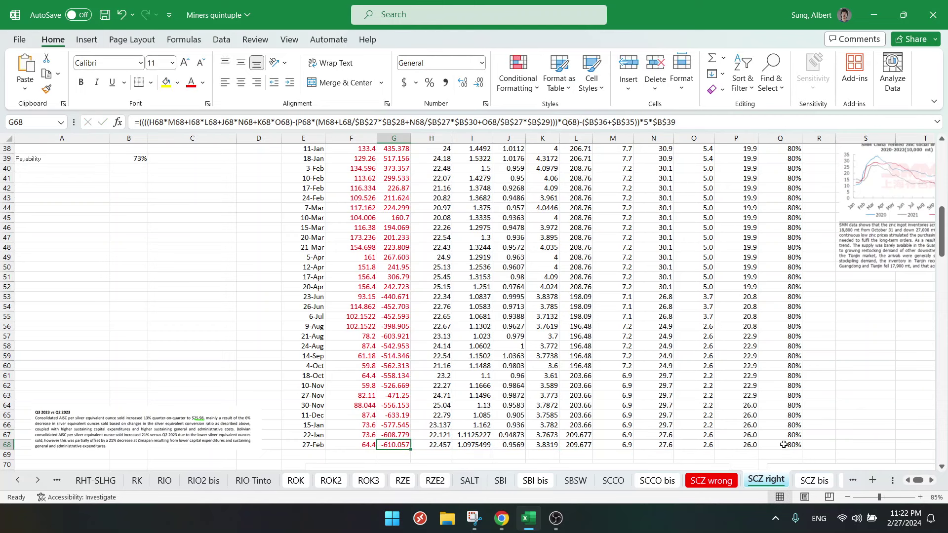
click(786, 445)
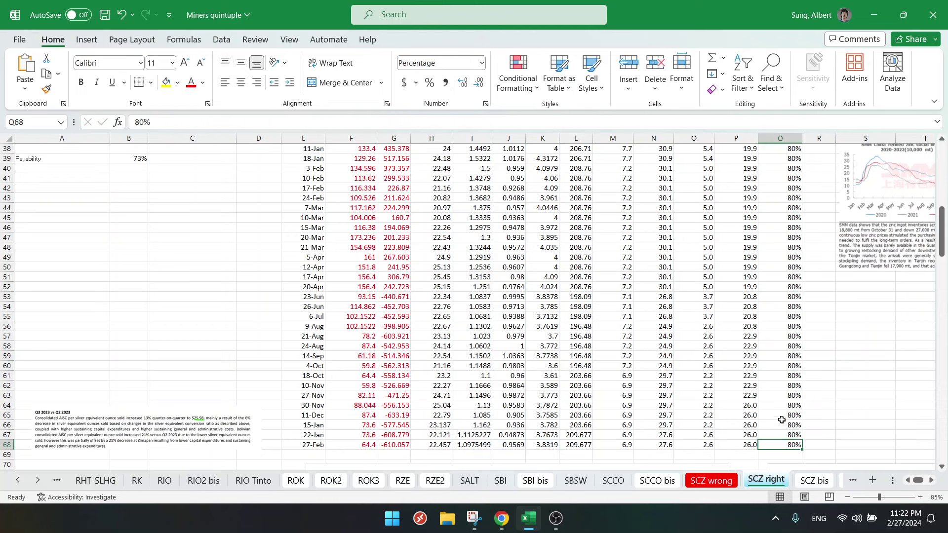
click(397, 445)
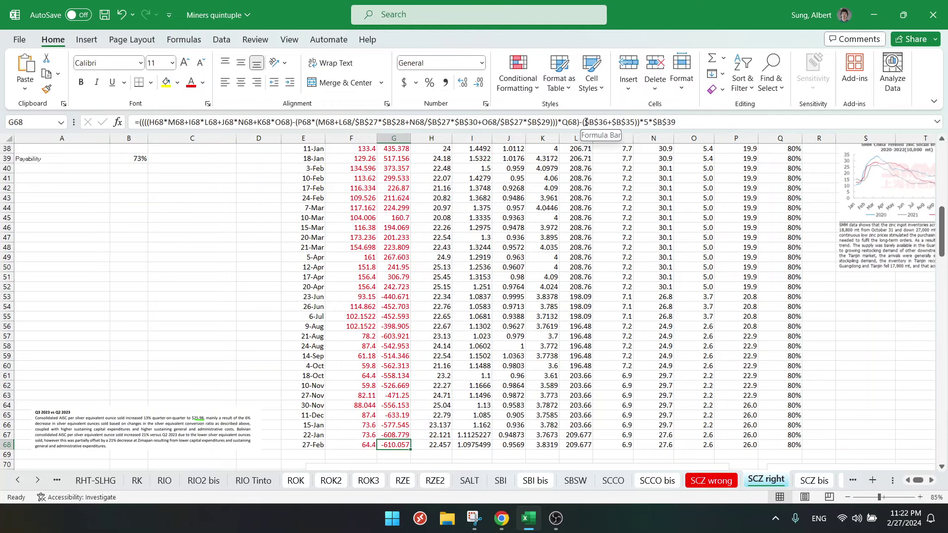
drag(584, 122, 639, 122)
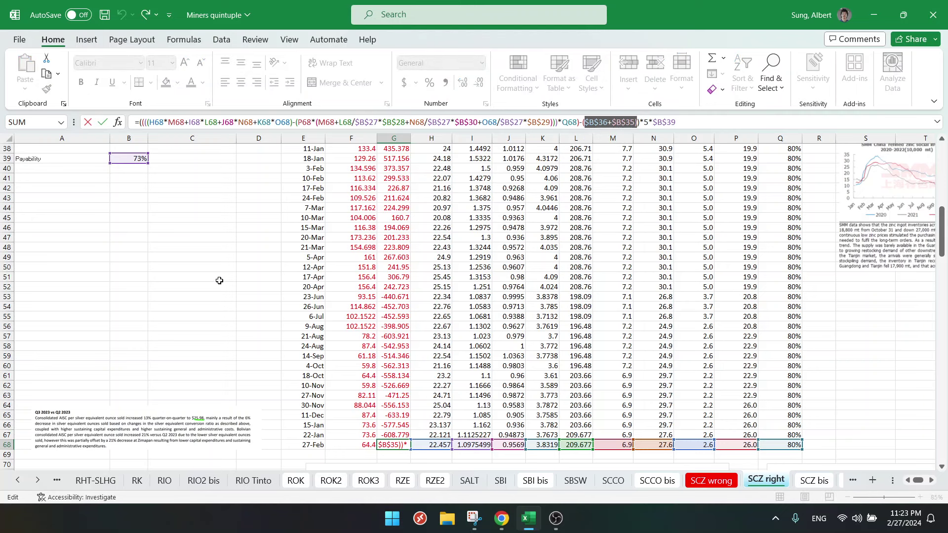
scroll(220, 281, up, 3)
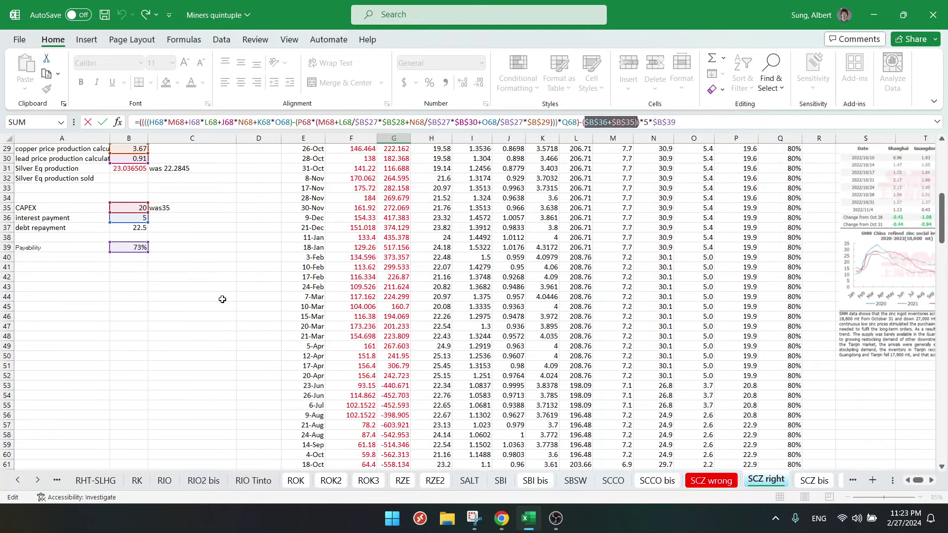
key(Escape)
scroll(259, 340, down, 2)
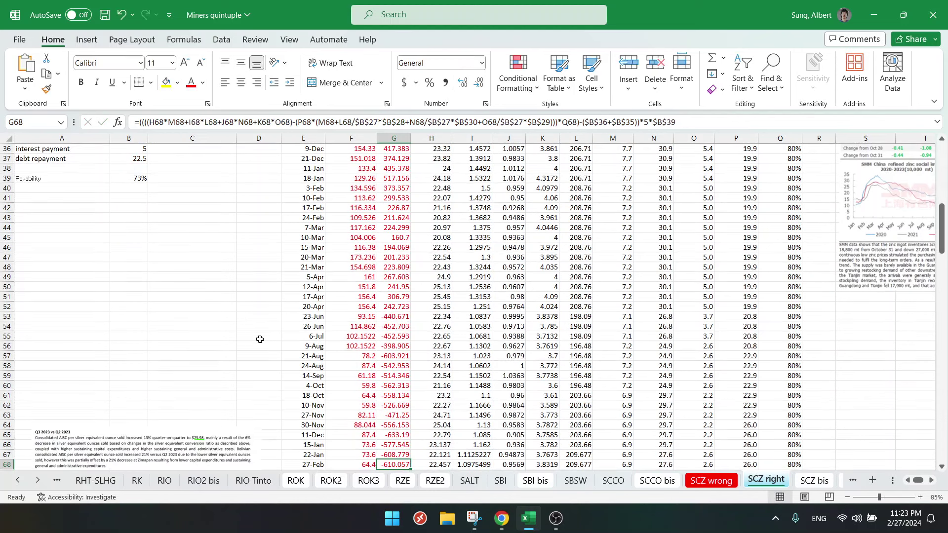
click(260, 339)
scroll(545, 410, down, 2)
click(394, 407)
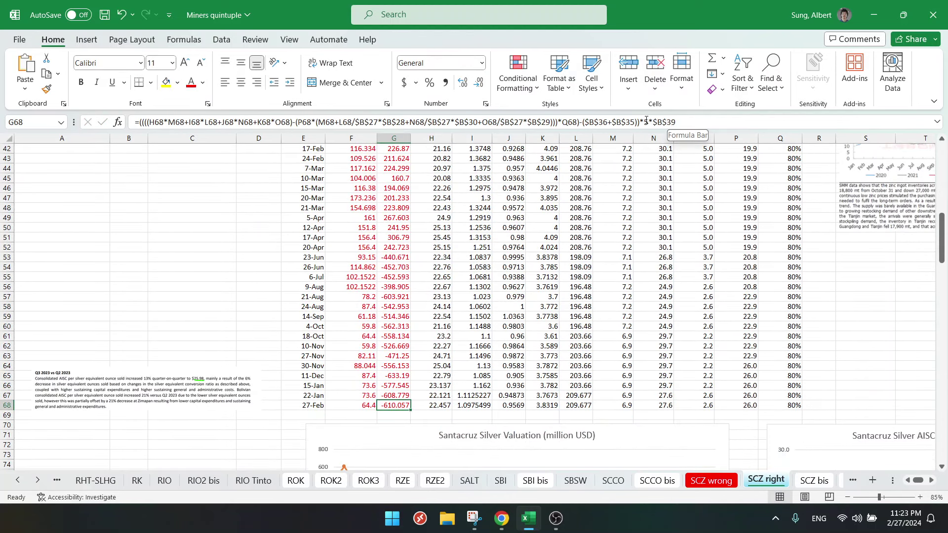
scroll(159, 275, up, 4)
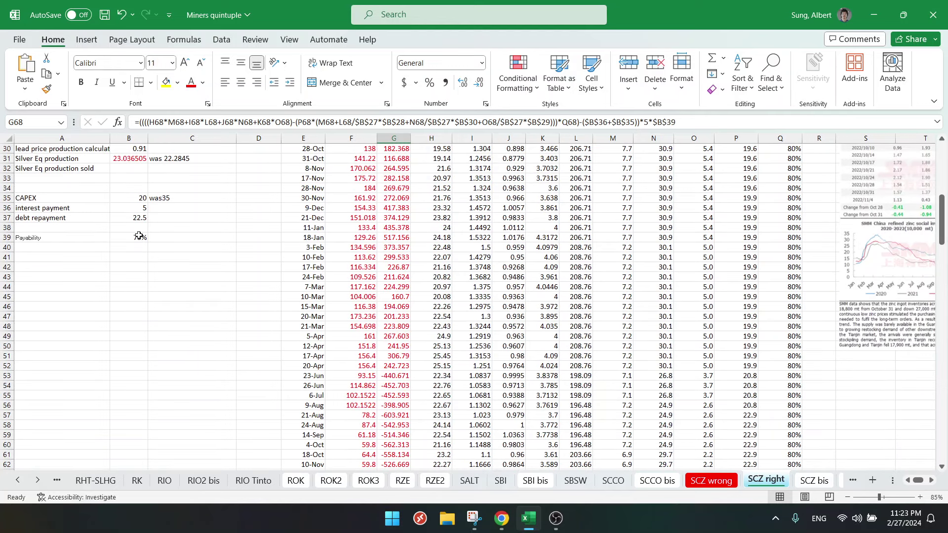
scroll(297, 310, down, 5)
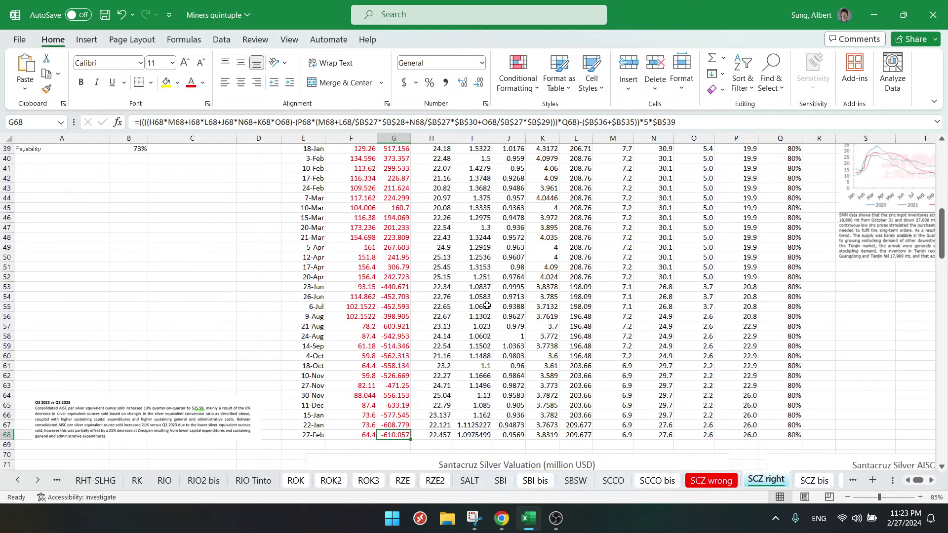
double_click(647, 121)
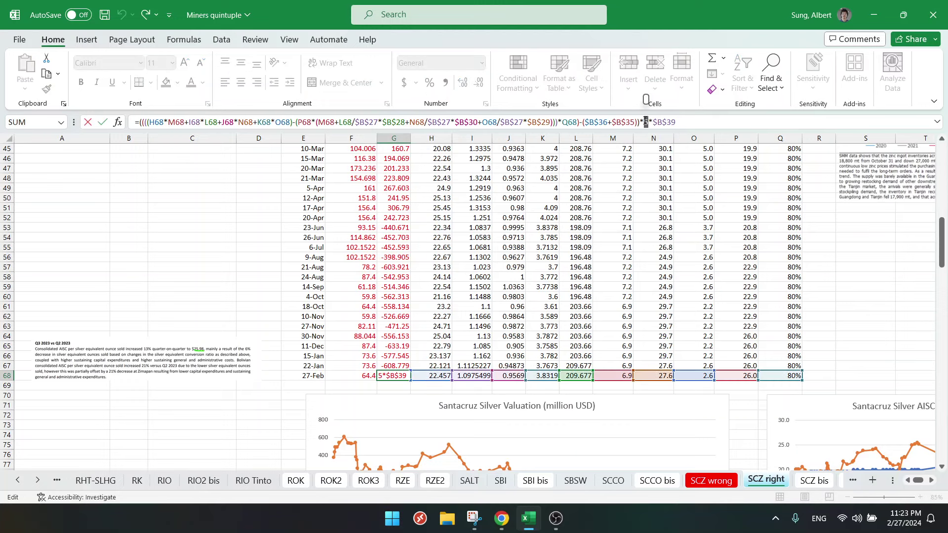
key(ctrl+Return)
click(359, 376)
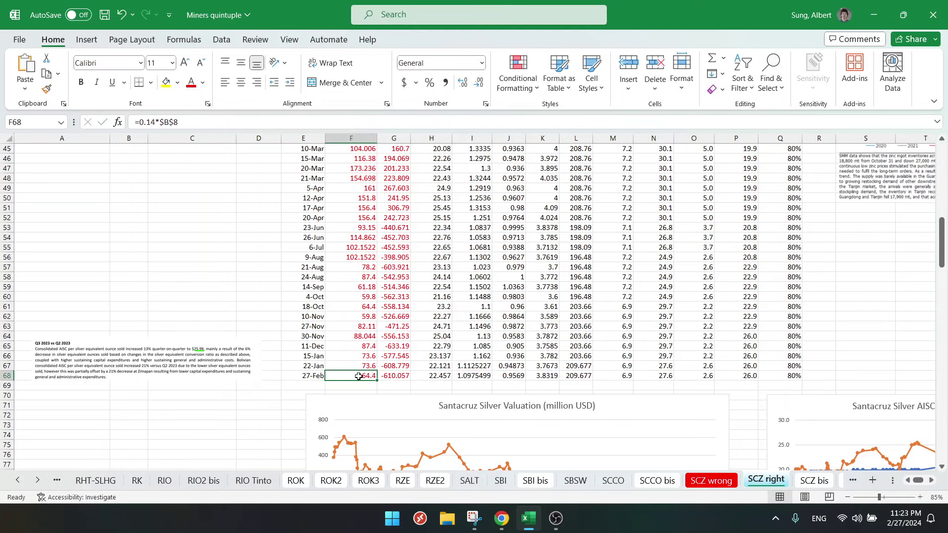
scroll(362, 373, down, 1)
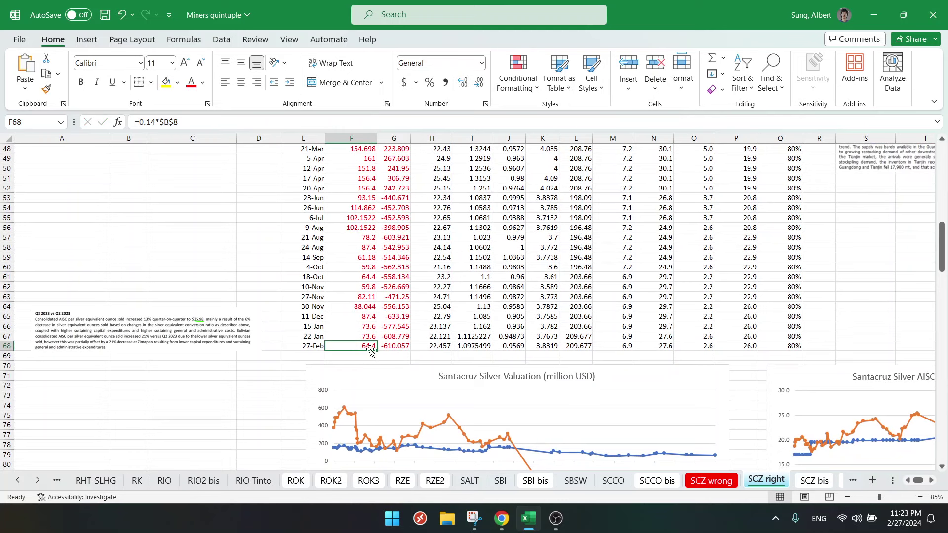
click(389, 347)
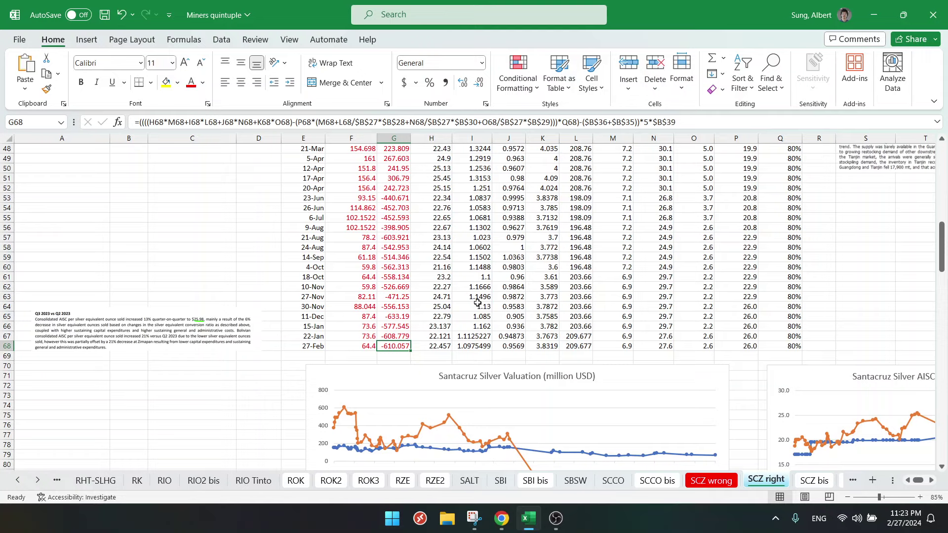
click(428, 344)
scroll(694, 351, down, 6)
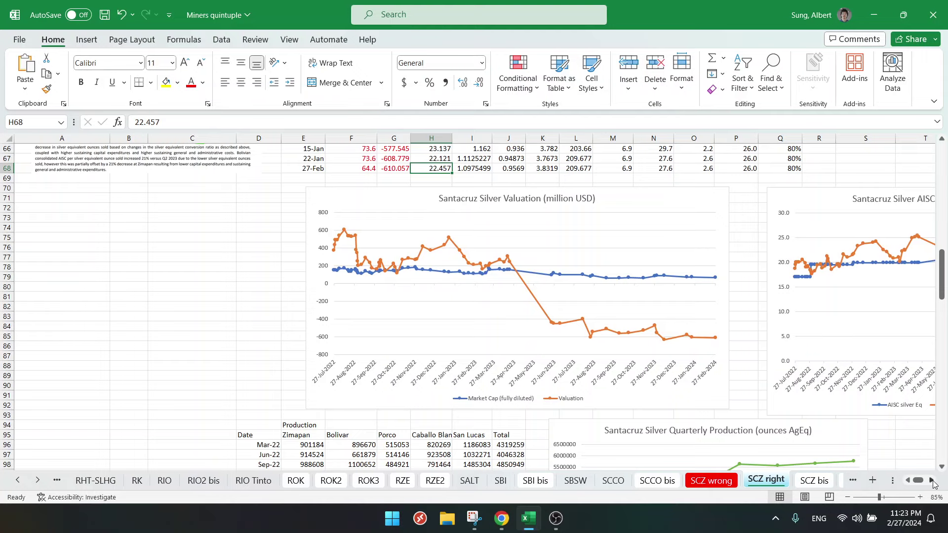
scroll(933, 483, right, 4)
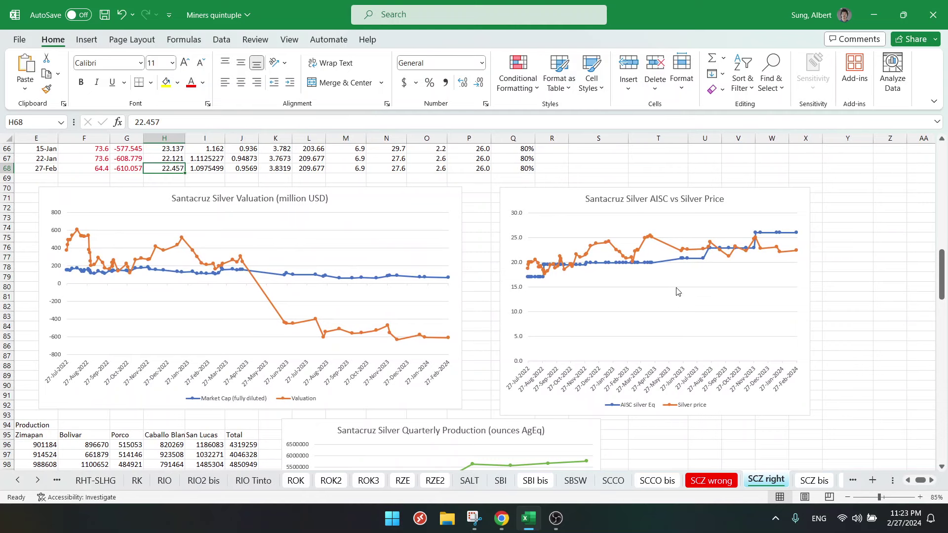
click(682, 258)
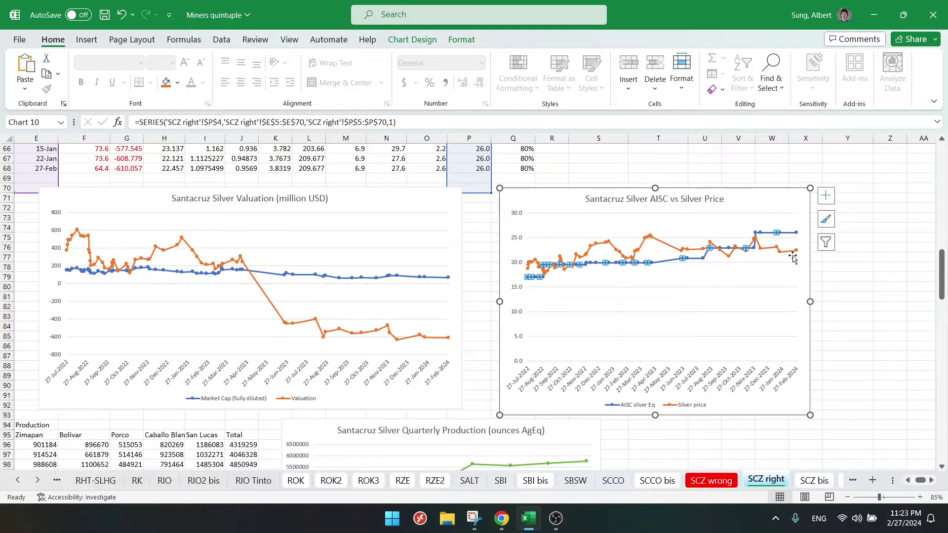
click(857, 311)
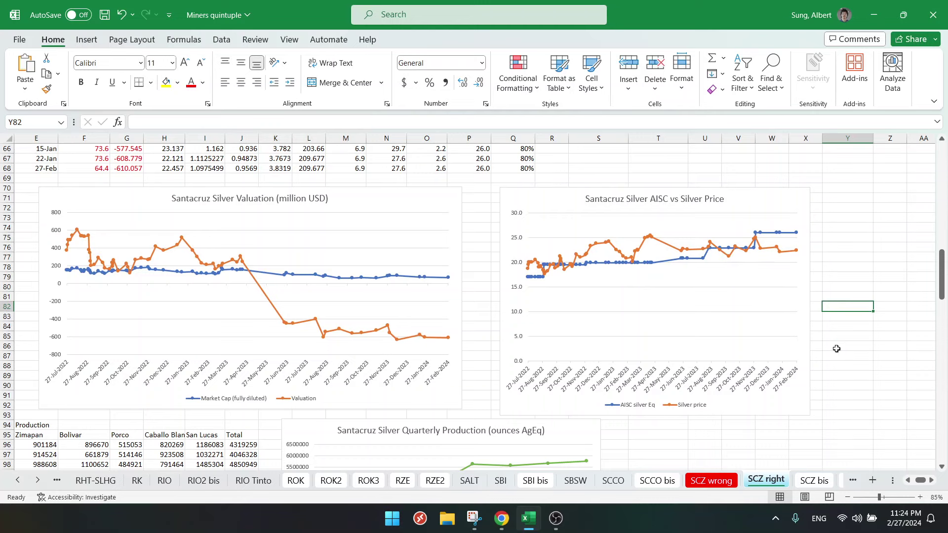
click(882, 397)
click(844, 332)
drag(923, 481, 919, 482)
Step: Enlarge the Q3 2023 vs Q2 2023 AISC commentary picture to read it, then shrink it back
click(211, 237)
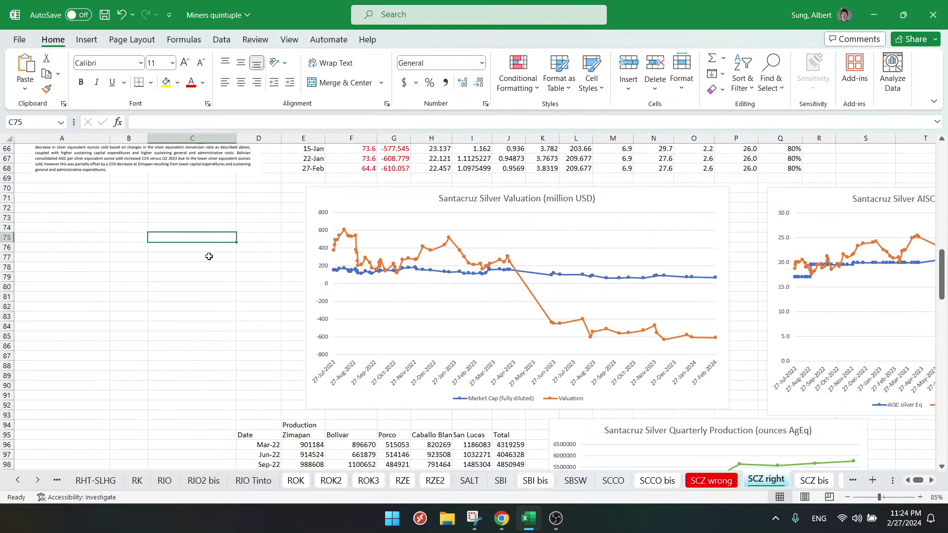
scroll(209, 256, up, 5)
click(224, 312)
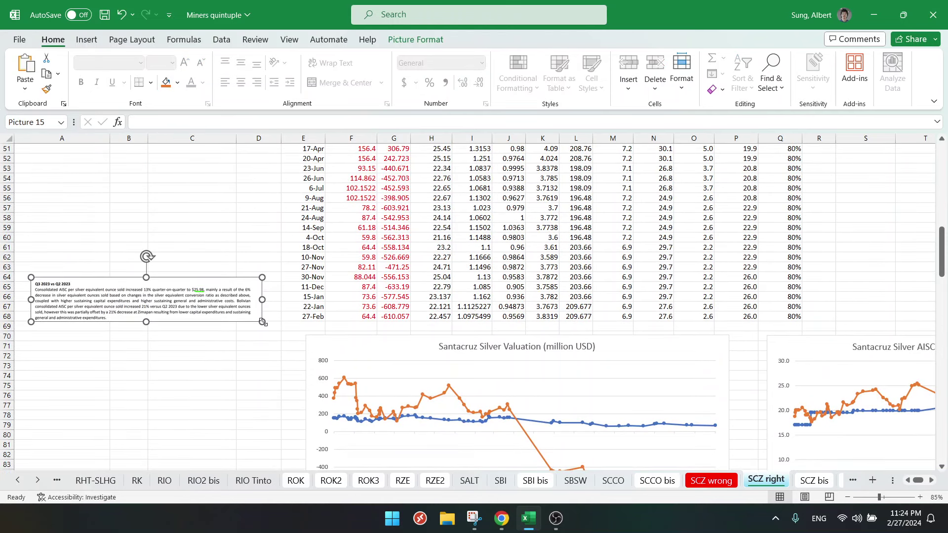
drag(263, 322, 398, 347)
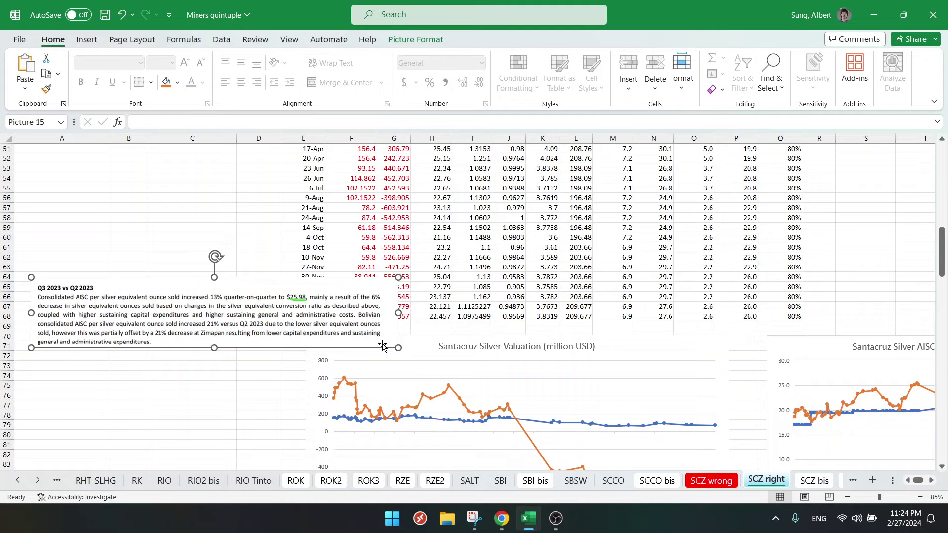
drag(398, 349, 293, 328)
click(262, 377)
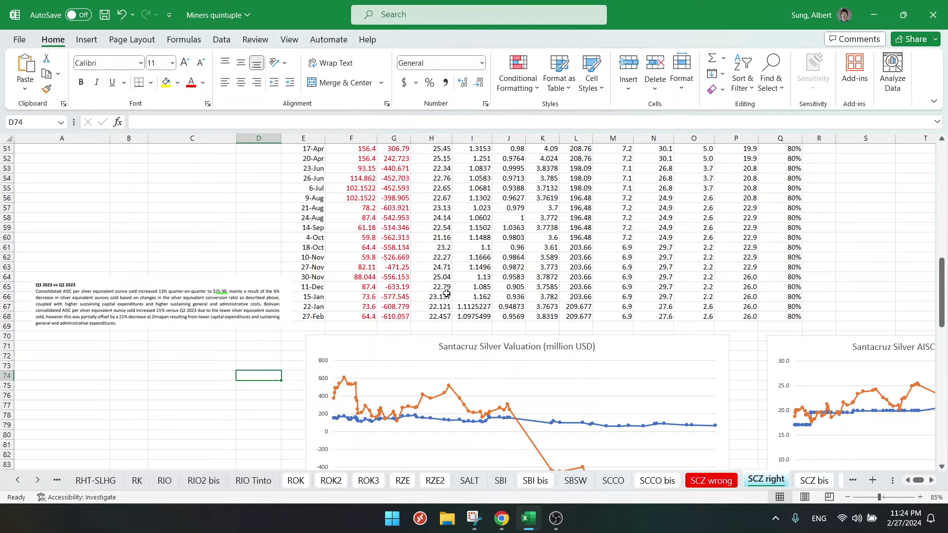
Step: Scroll to the Average Head Grade table and chart, whose values stop at Mar-23 (421)
scroll(877, 444, right, 5)
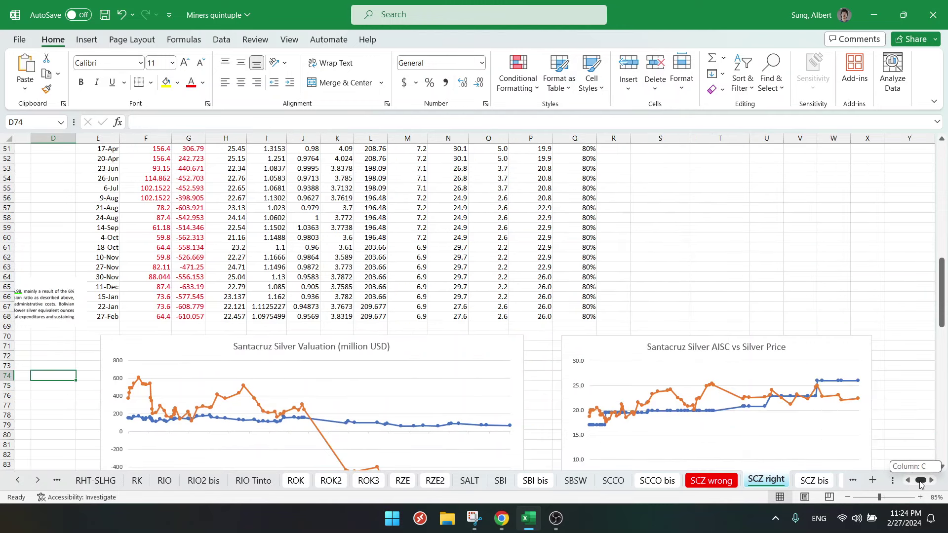
scroll(858, 419, down, 3)
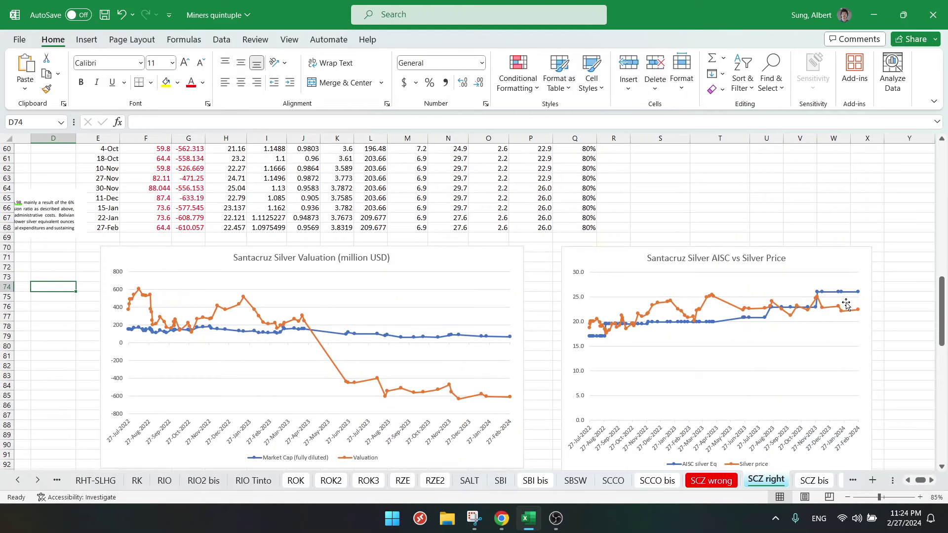
scroll(426, 332, down, 7)
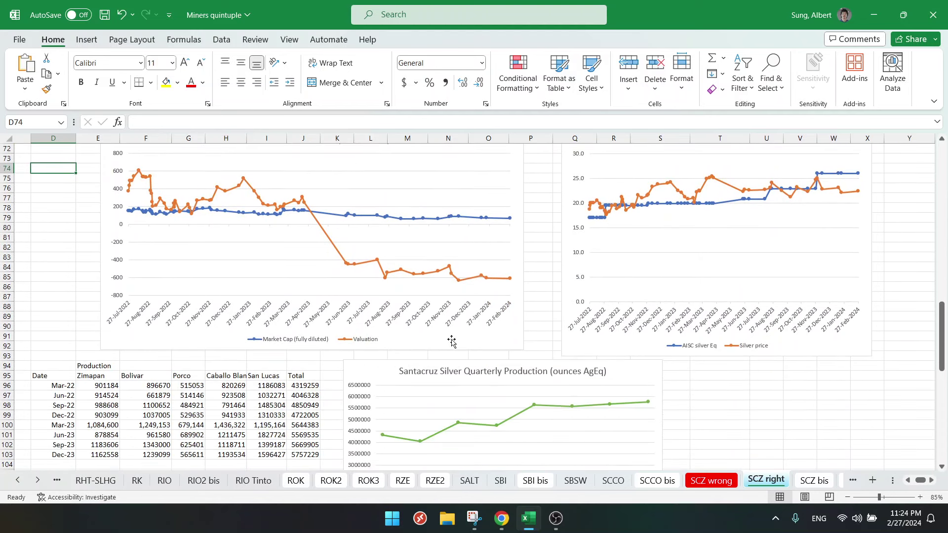
click(796, 335)
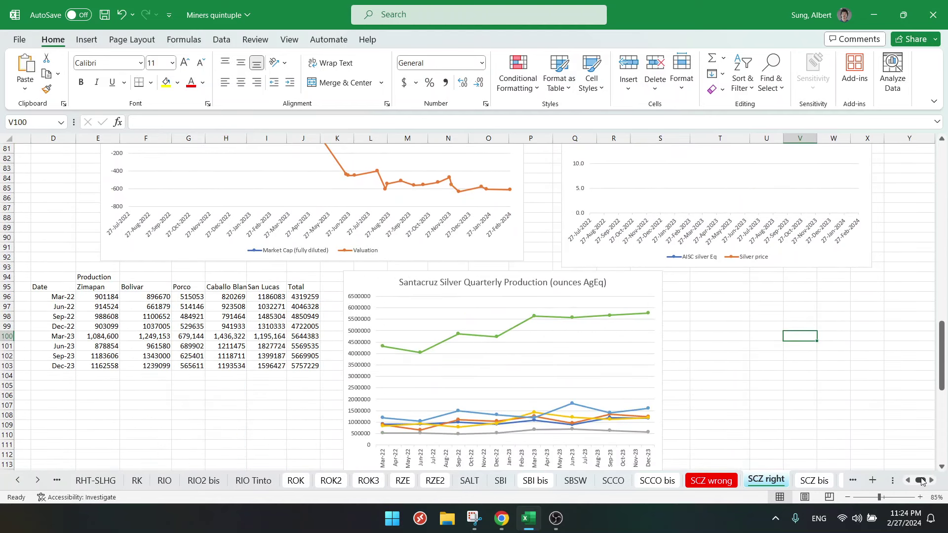
scroll(437, 367, left, 3)
scroll(437, 366, down, 12)
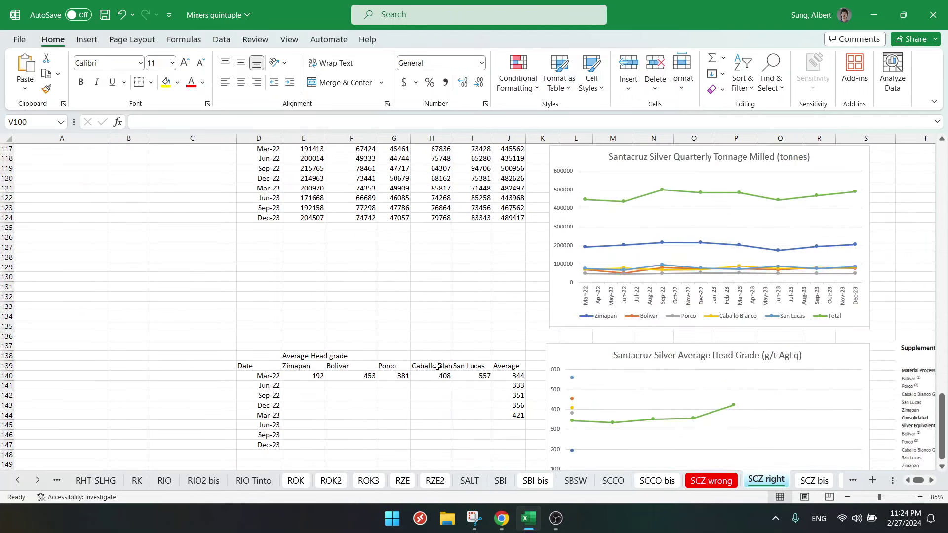
scroll(438, 366, up, 9)
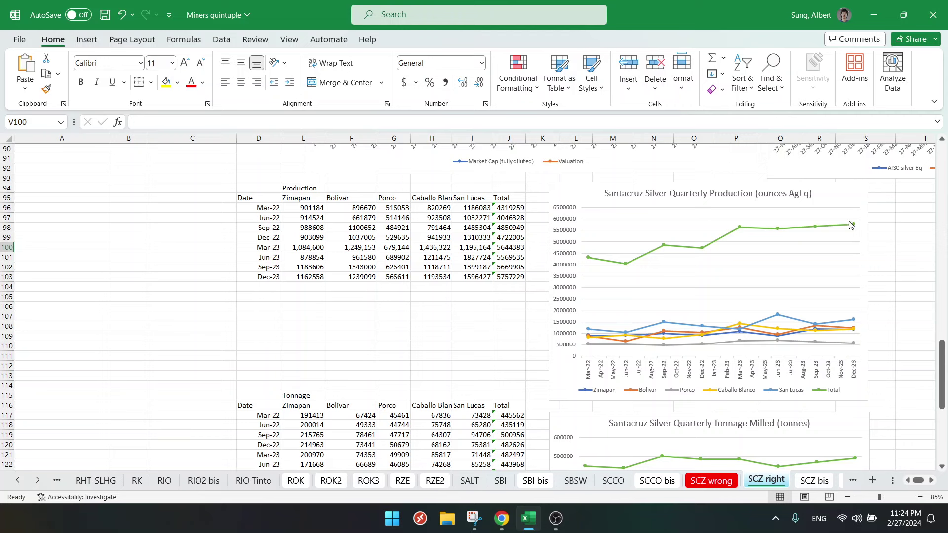
click(358, 331)
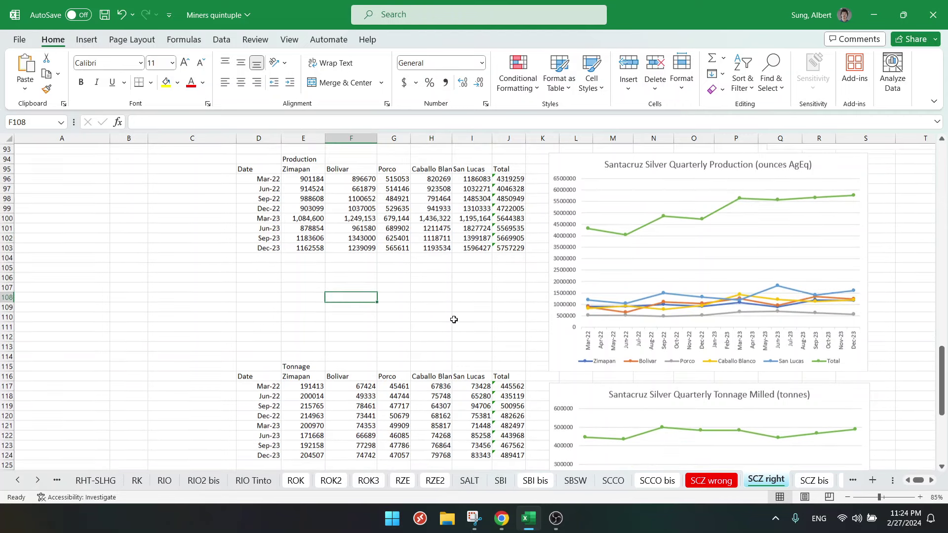
scroll(453, 320, down, 3)
scroll(456, 319, down, 3)
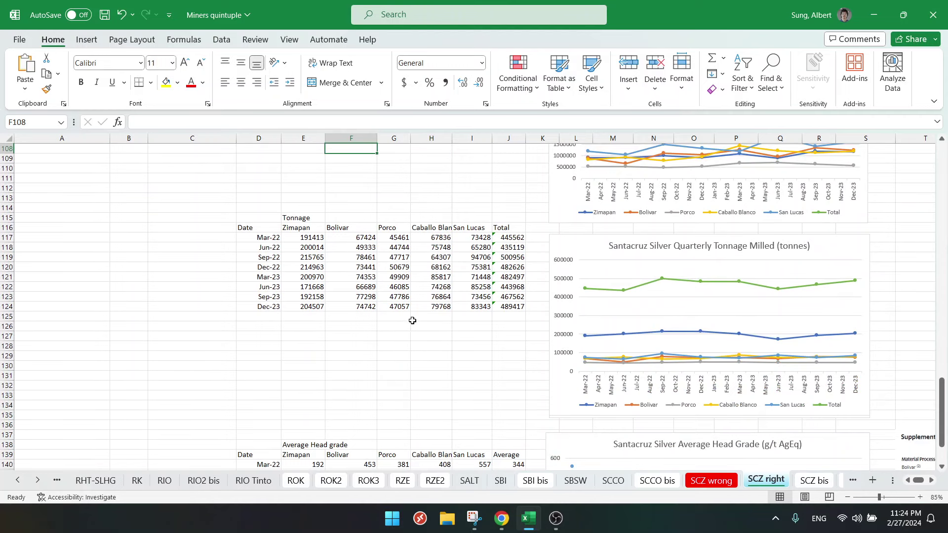
Step: Check the head-grade cells, then select and deselect the pasted deferred cash consideration note
click(411, 337)
scroll(412, 338, down, 7)
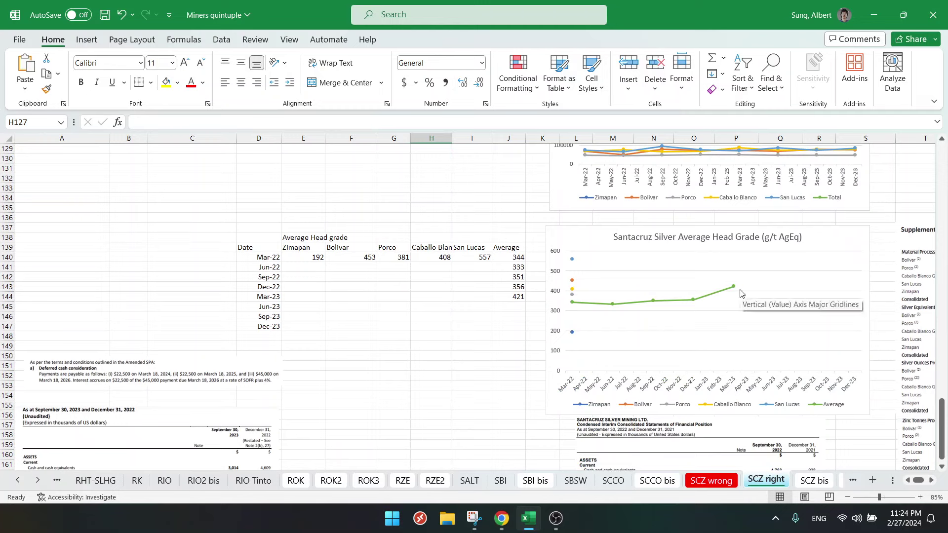
click(456, 335)
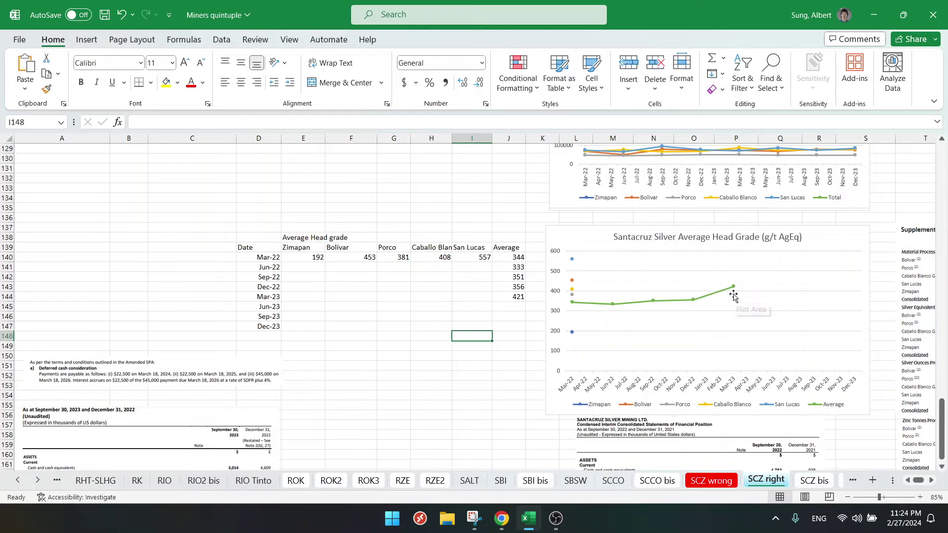
click(390, 313)
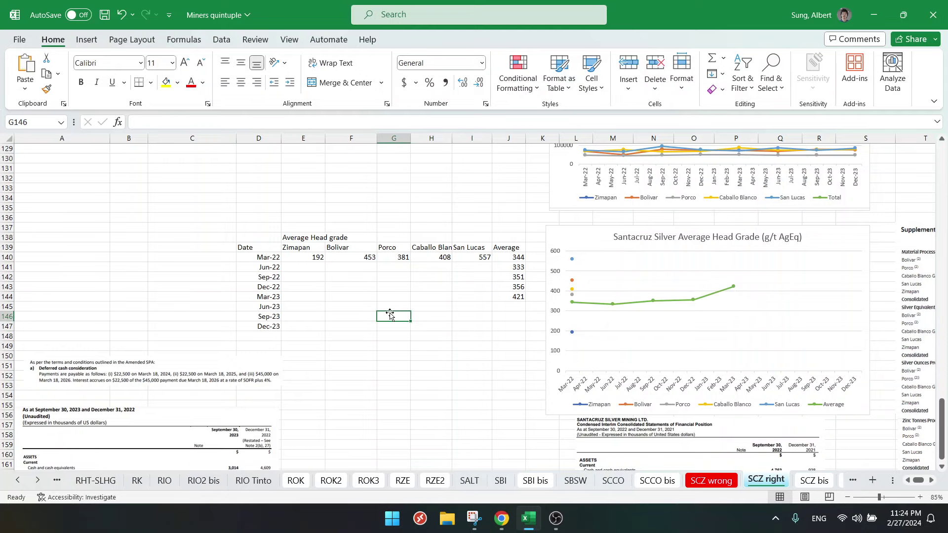
scroll(309, 306, down, 3)
click(143, 281)
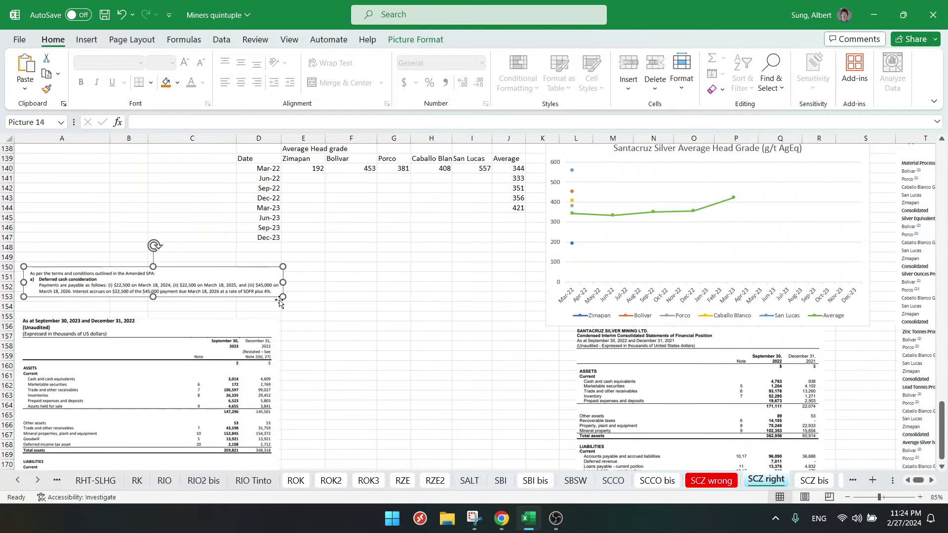
click(431, 326)
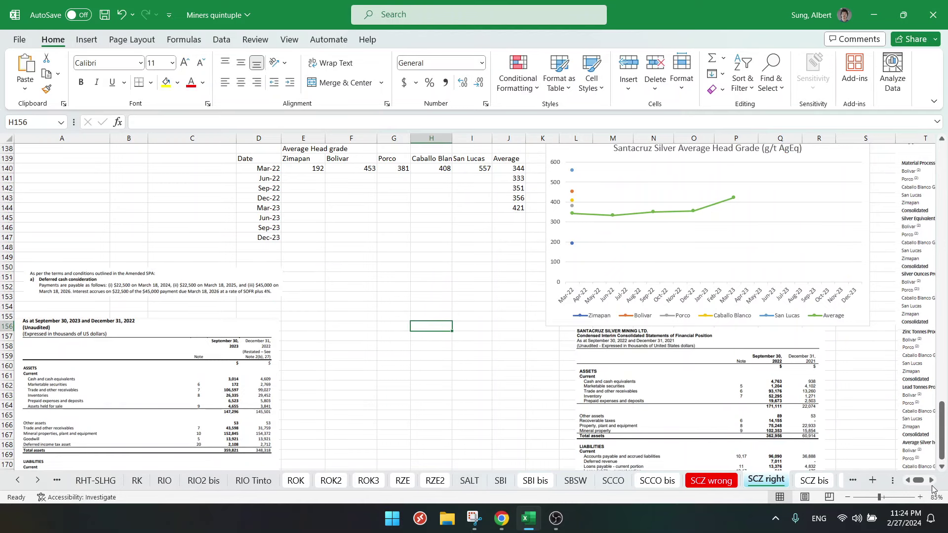
Step: Show the per-mine silver, zinc and lead head grade and recovery tables beside the balance sheet
scroll(711, 328, right, 5)
scroll(574, 252, up, 2)
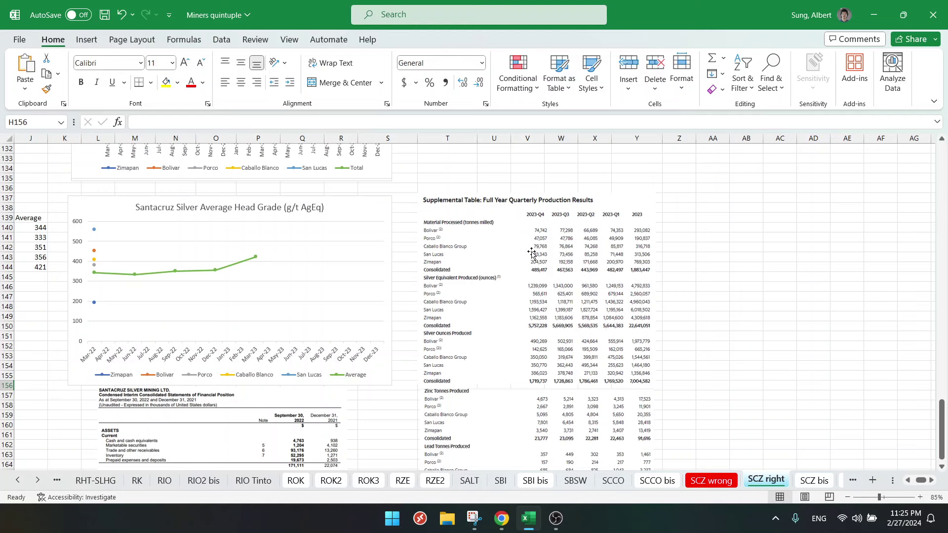
scroll(535, 255, down, 4)
scroll(535, 258, down, 5)
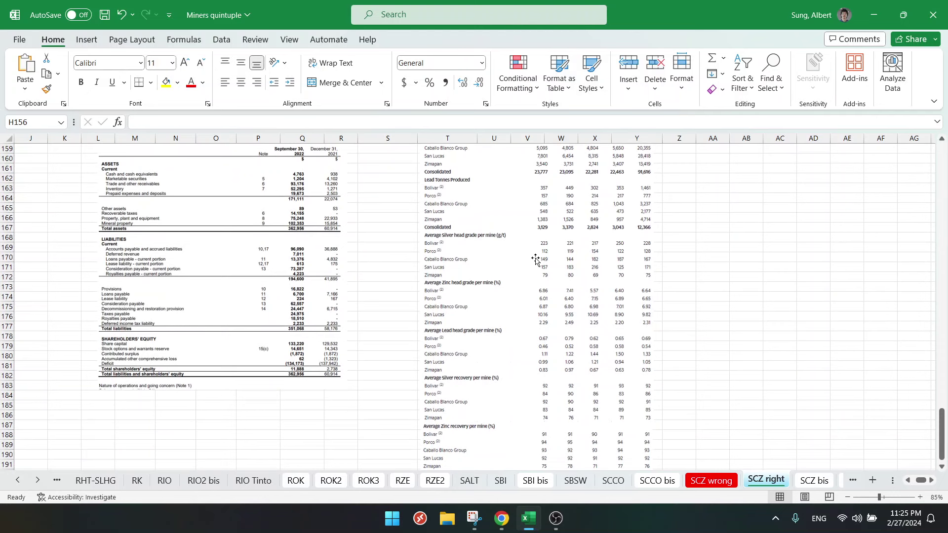
scroll(536, 260, down, 2)
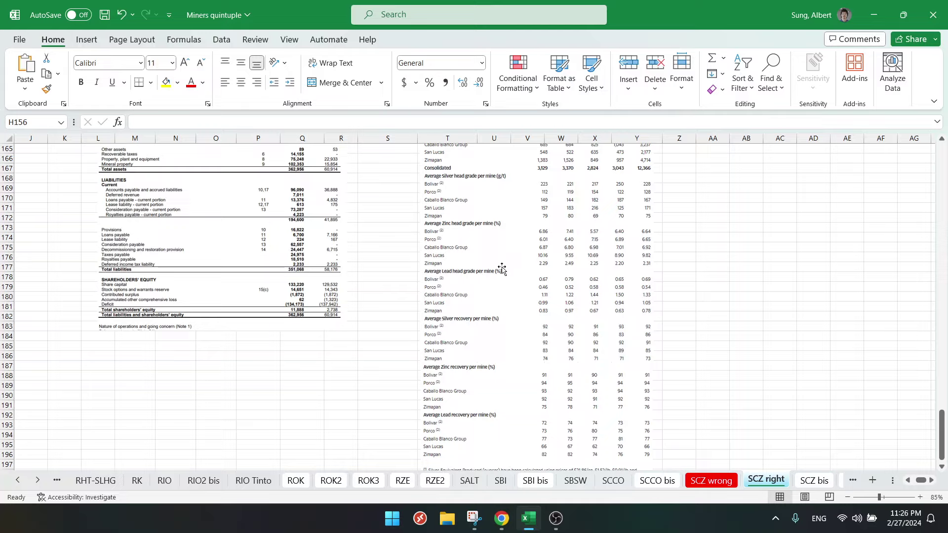
click(392, 282)
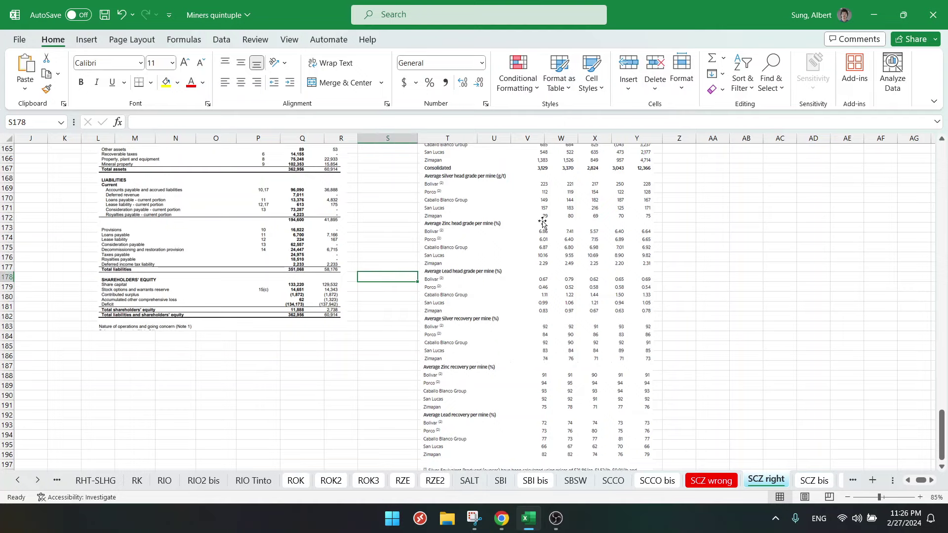
Step: Enlarge the deferred cash consideration note to read its $22,500 and $45,000 March payments
click(733, 314)
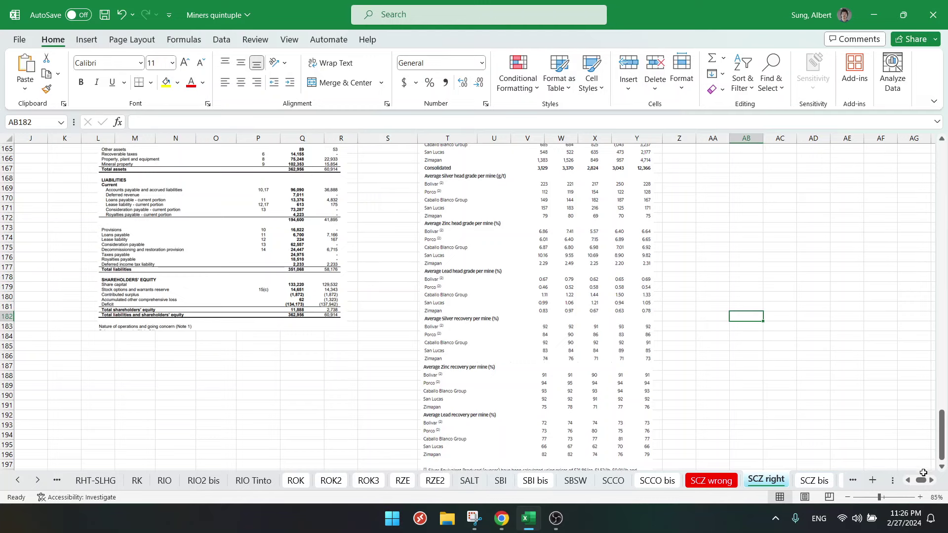
scroll(677, 423, left, 5)
scroll(336, 321, up, 12)
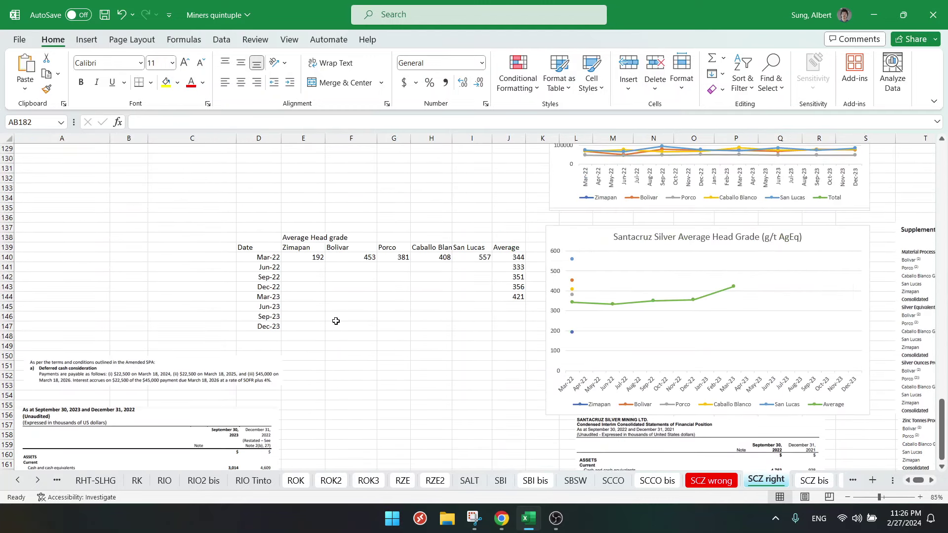
scroll(346, 336, down, 3)
click(282, 294)
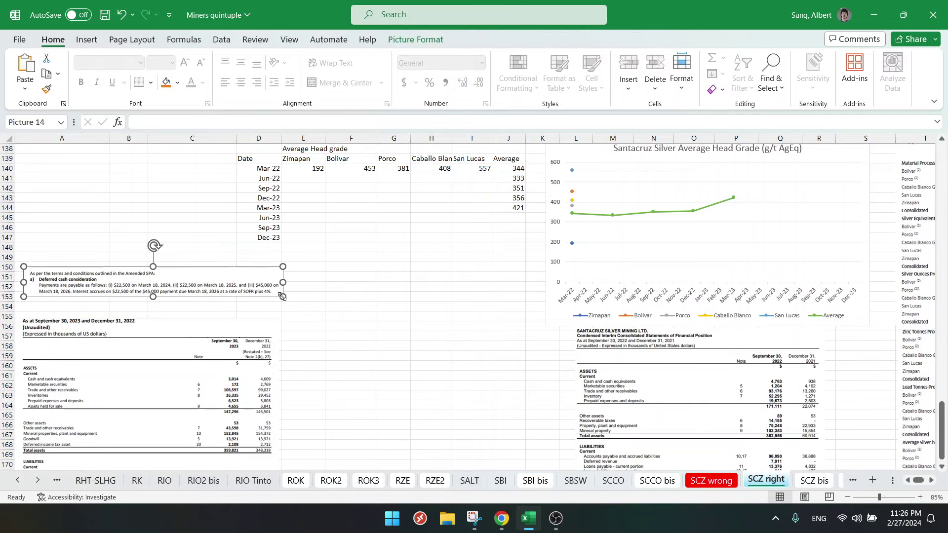
drag(287, 297, 361, 309)
click(334, 355)
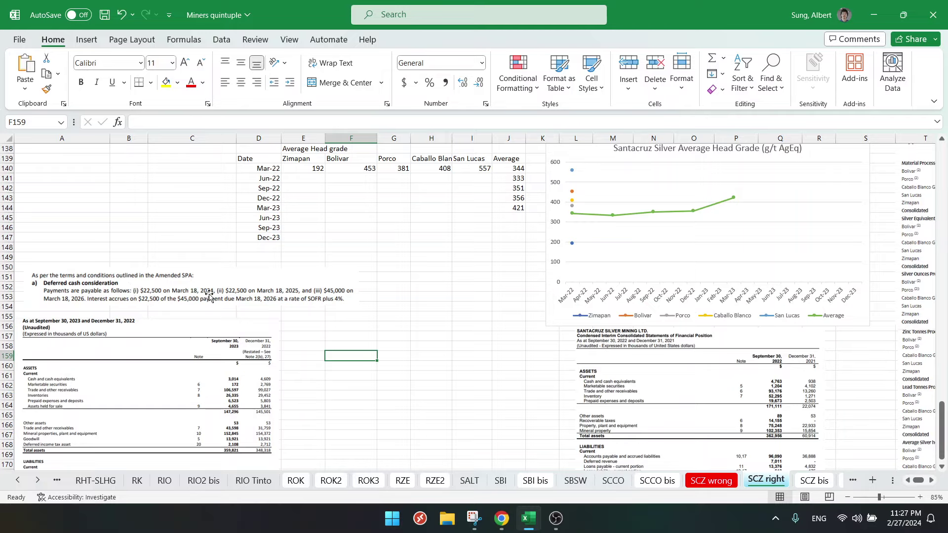
scroll(212, 296, down, 6)
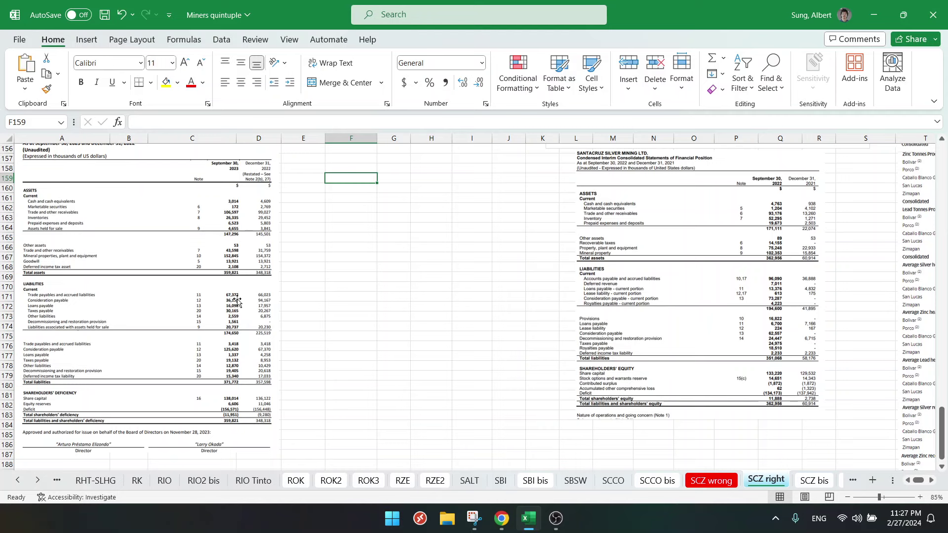
scroll(221, 291, up, 3)
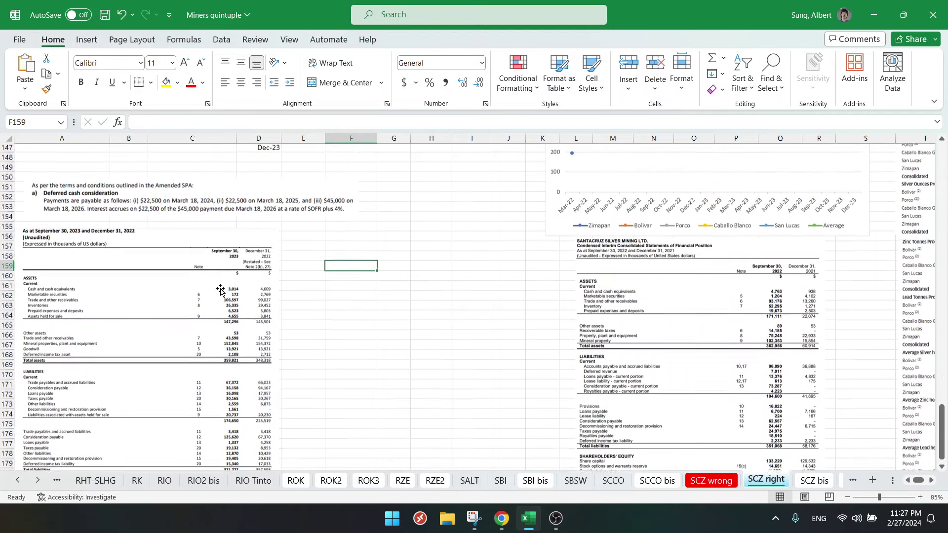
scroll(221, 292, up, 1)
scroll(217, 306, down, 3)
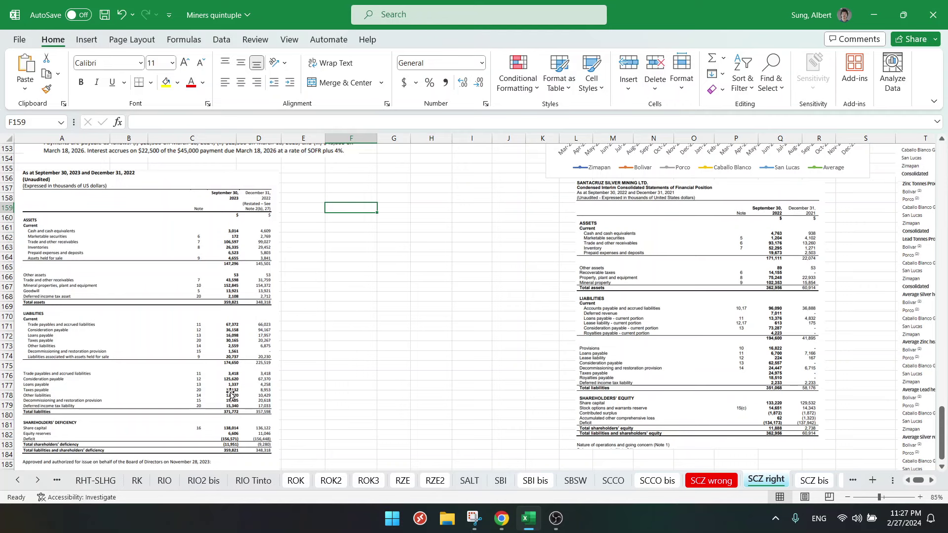
scroll(407, 334, up, 7)
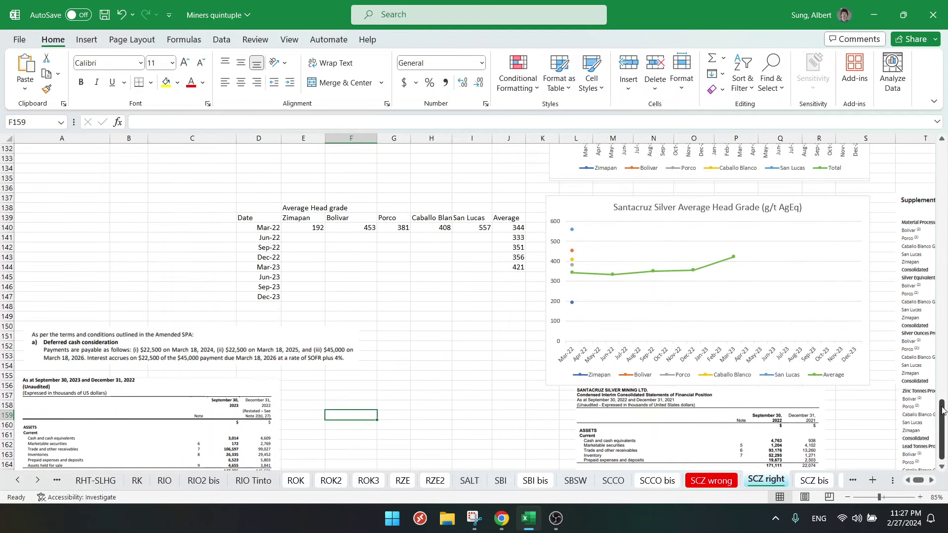
scroll(749, 419, down, 6)
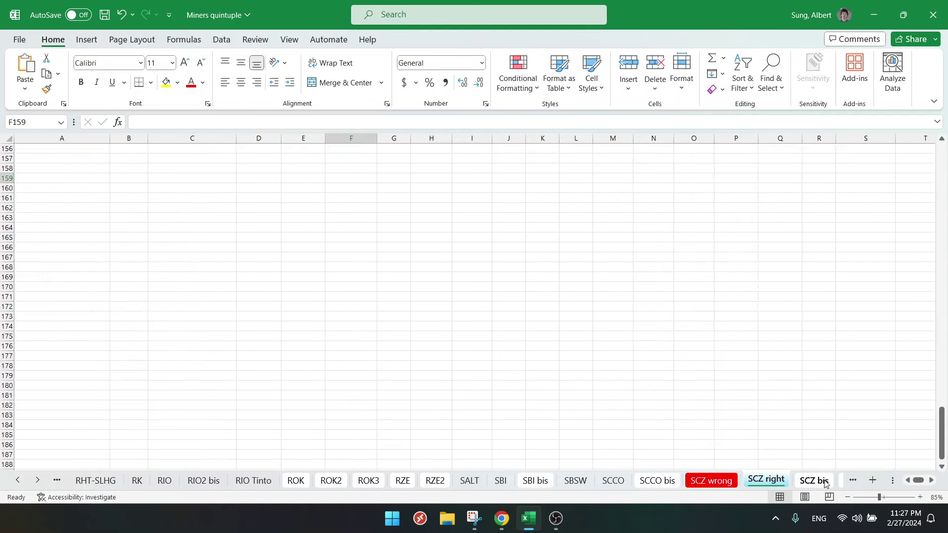
Step: On the SCZ bis sheet, check the market cap formula in I4 and Enterprise Value formula in K4
click(814, 481)
click(641, 160)
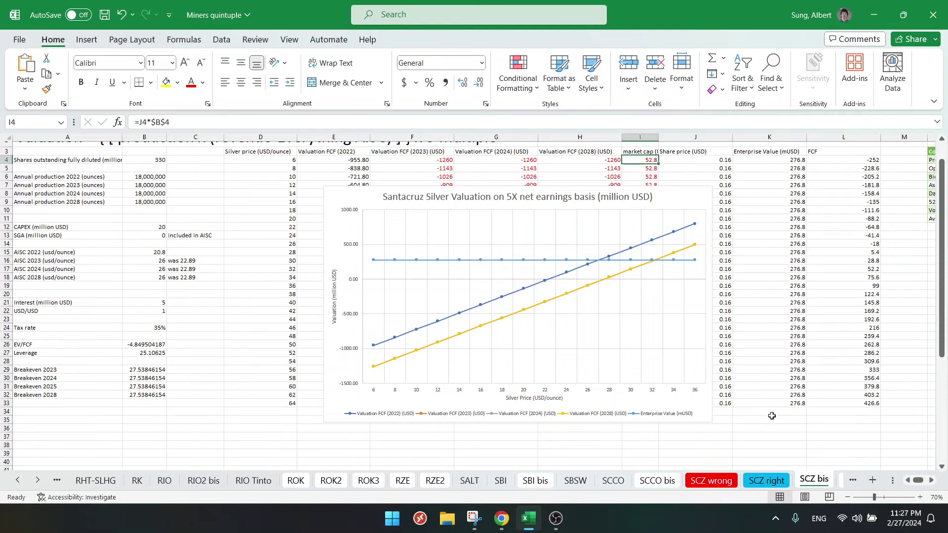
click(766, 481)
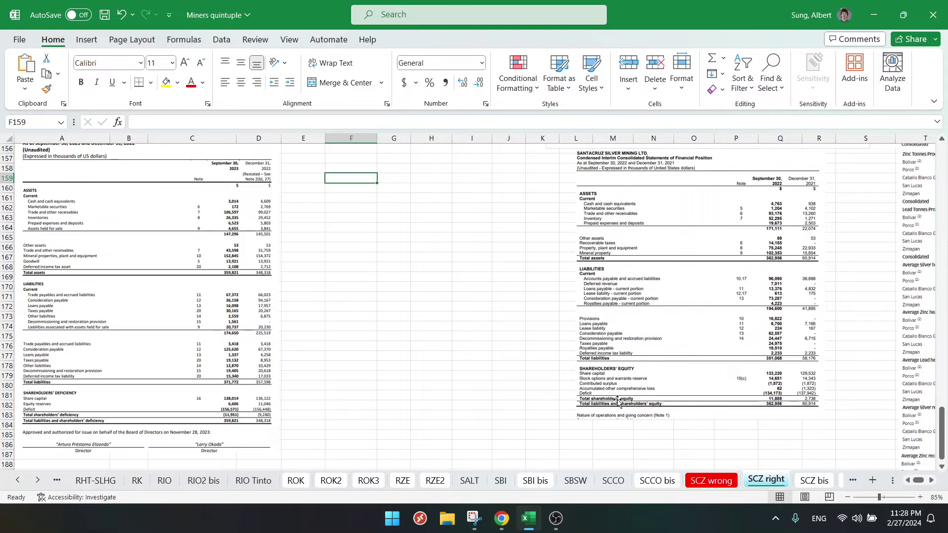
click(821, 480)
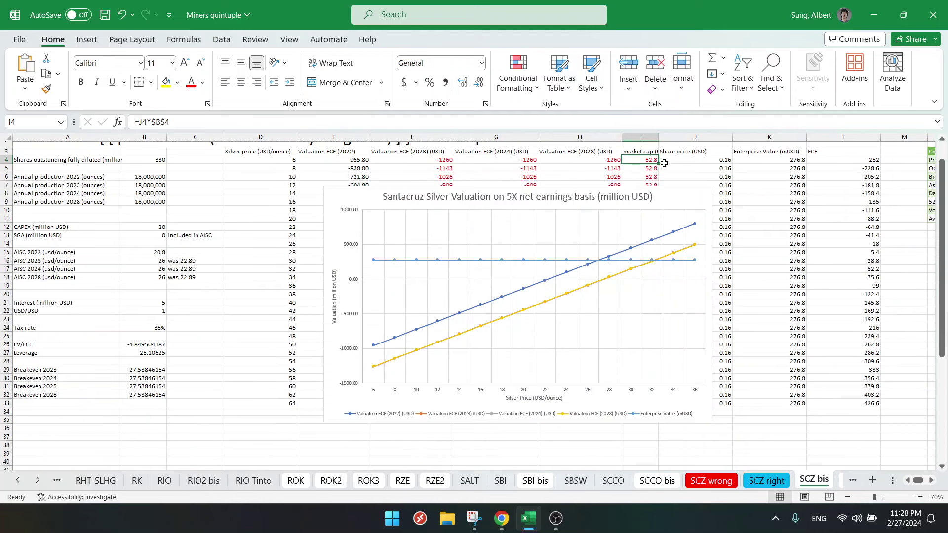
click(789, 162)
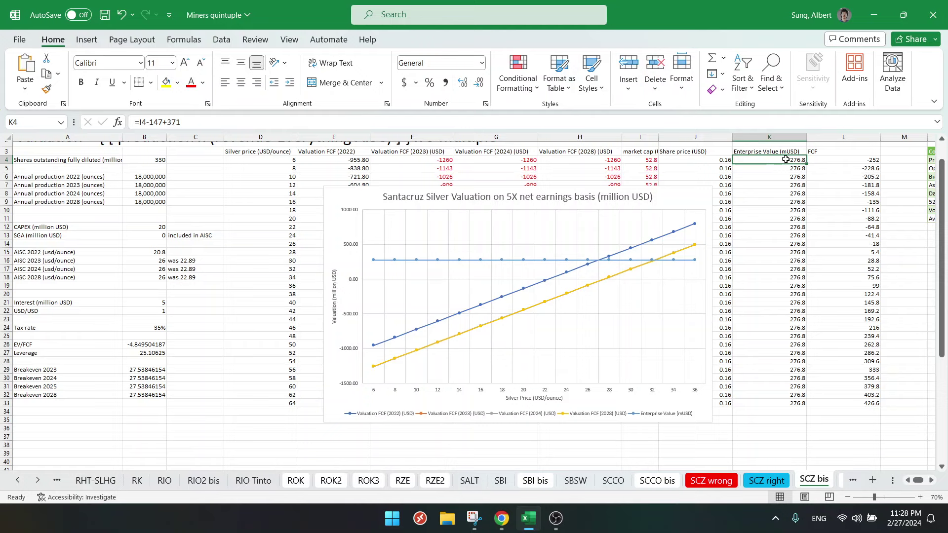
Step: Select the chart's Enterprise Value series, then recheck the market cap formulas in I4 and I5
click(523, 261)
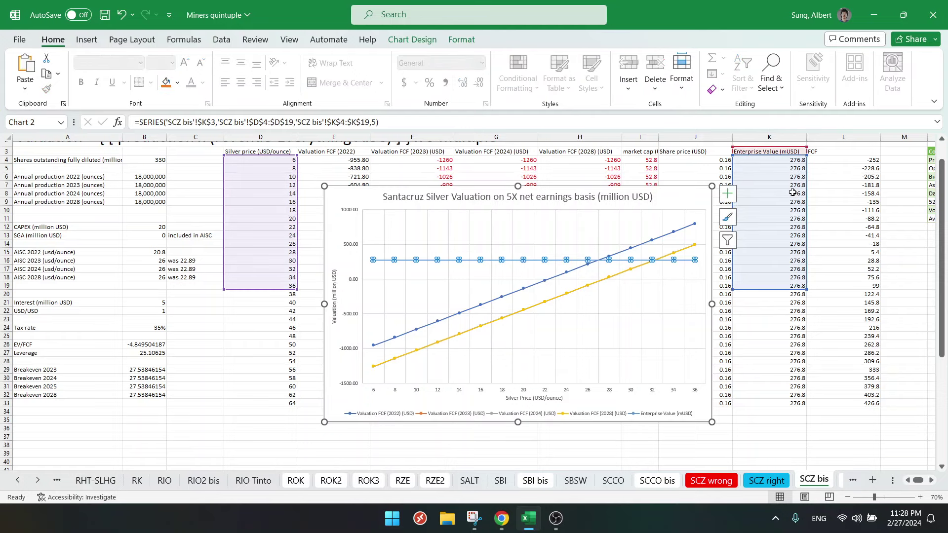
mouse_move(594, 267)
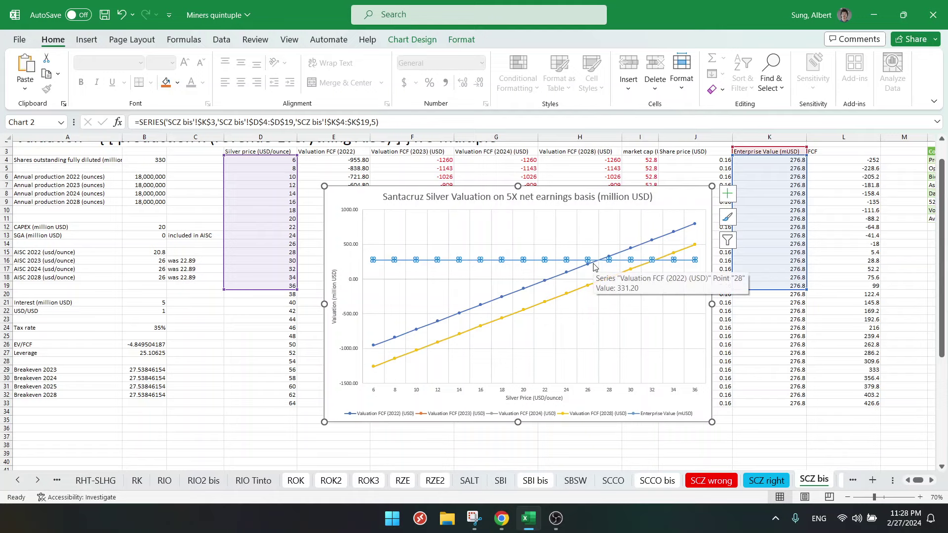
click(767, 335)
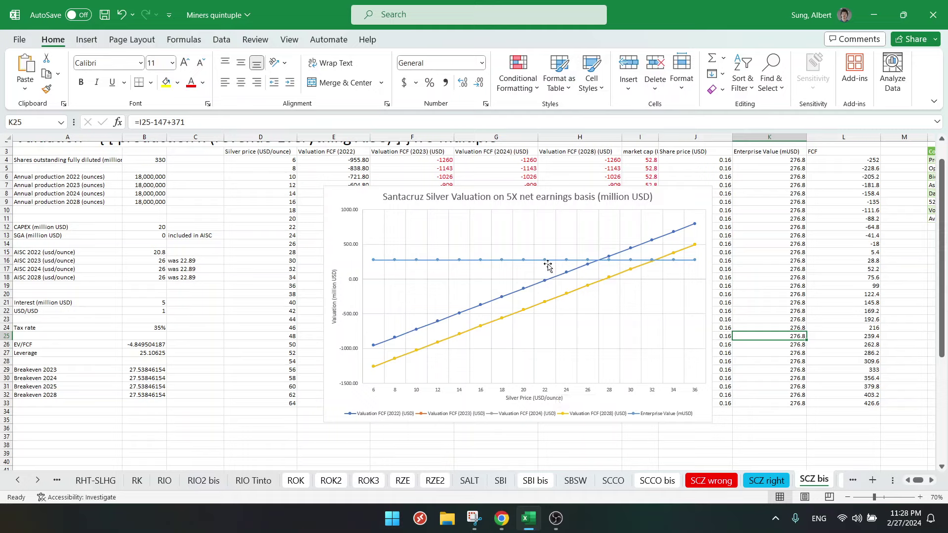
mouse_move(546, 259)
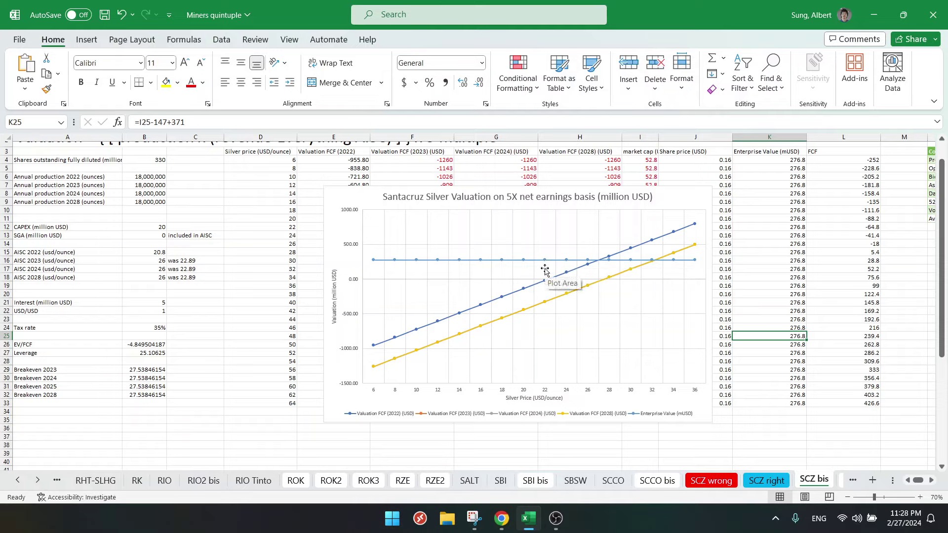
click(650, 160)
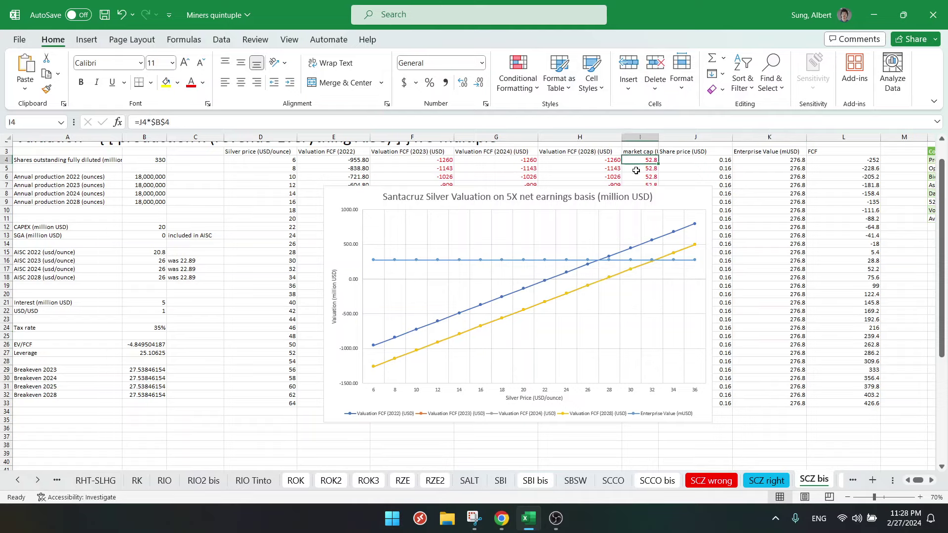
click(636, 171)
click(640, 159)
Step: On SCZ right, show the valuation chart (-610.057 on 27-Feb) beside the full AISC vs Silver Price chart
click(769, 481)
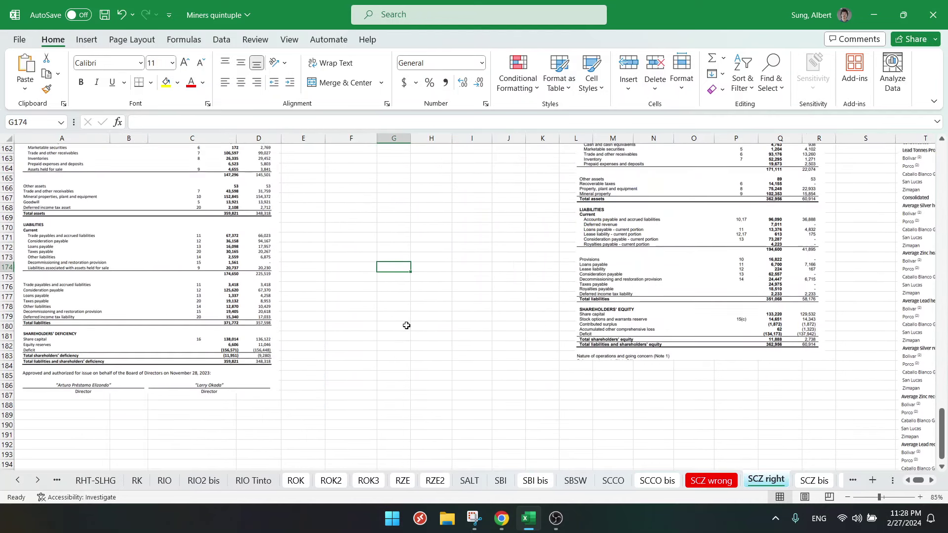
scroll(407, 326, up, 10)
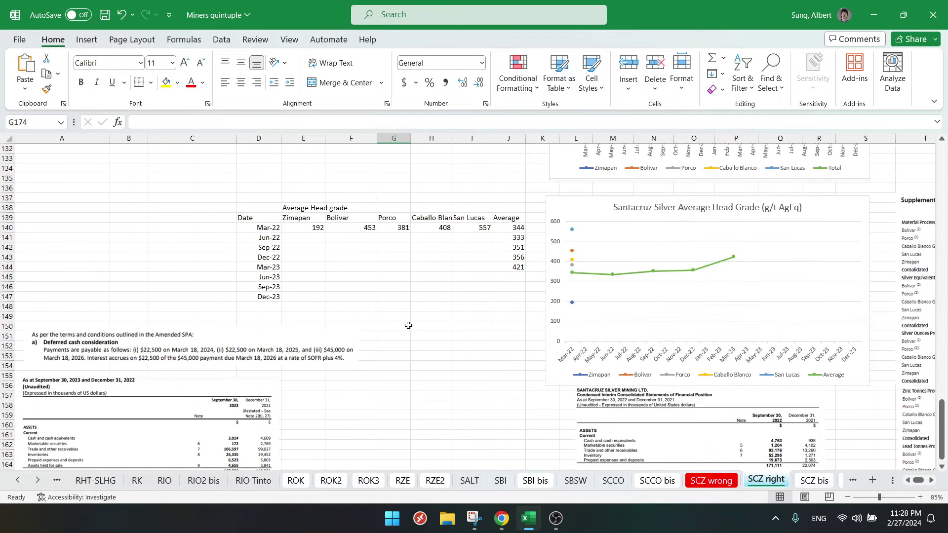
scroll(409, 326, up, 18)
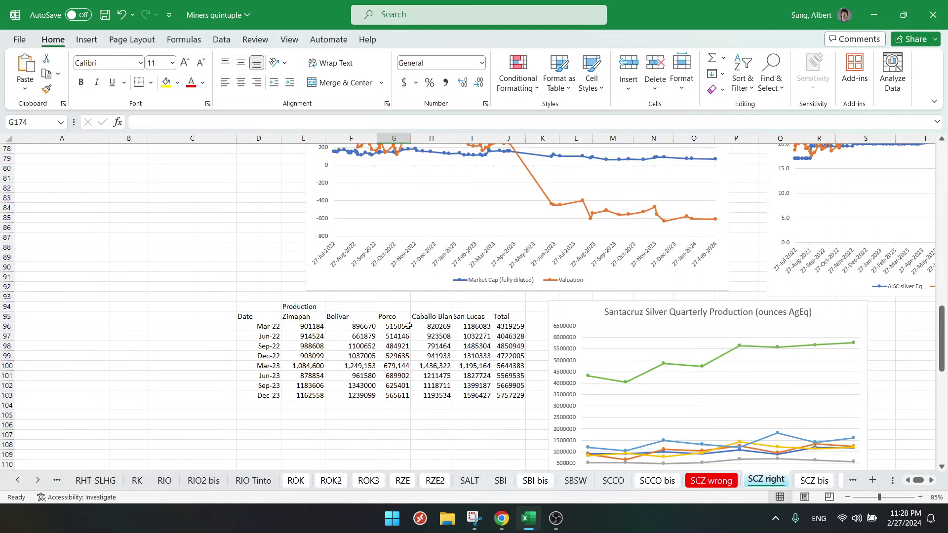
scroll(409, 326, up, 5)
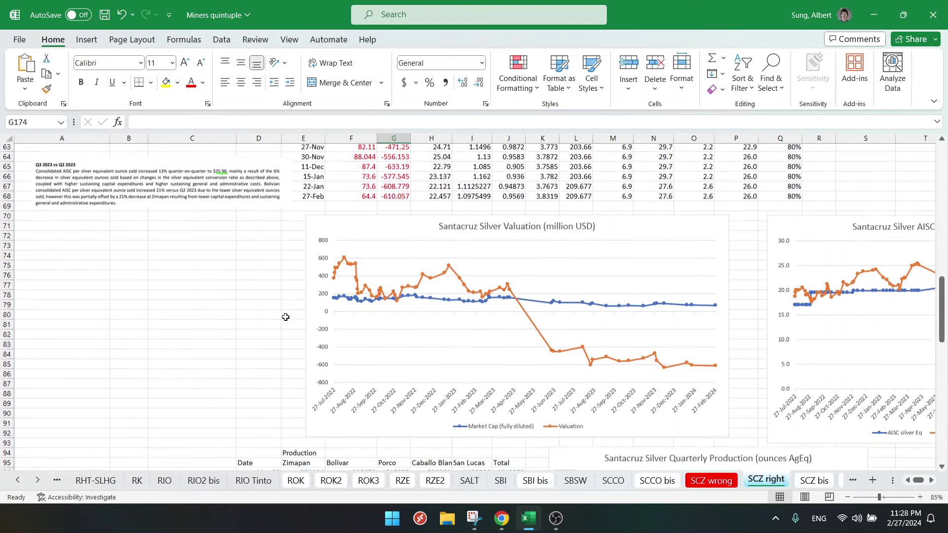
scroll(276, 322, up, 1)
click(259, 318)
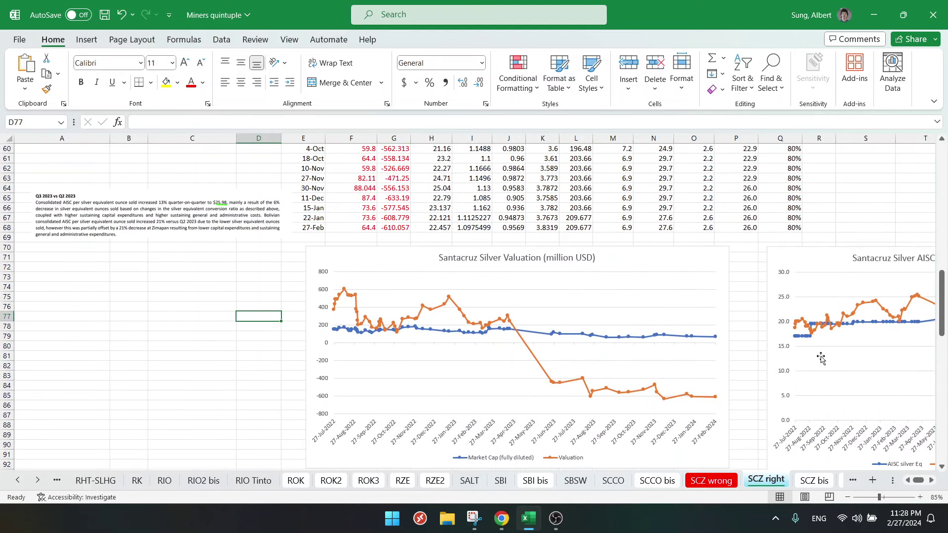
click(931, 481)
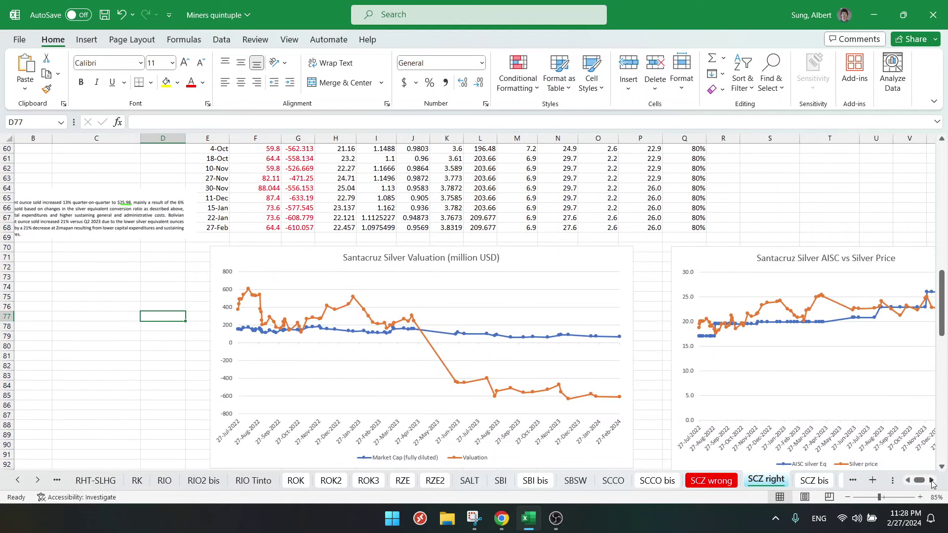
click(931, 481)
click(931, 481)
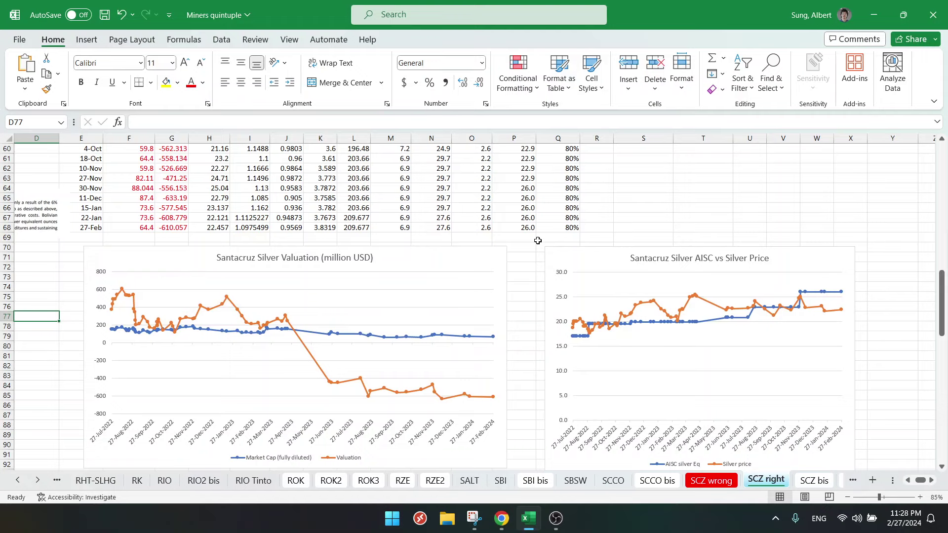
Step: Scroll through the mine production tables and balance sheets, selecting cell J182
scroll(531, 222, down, 15)
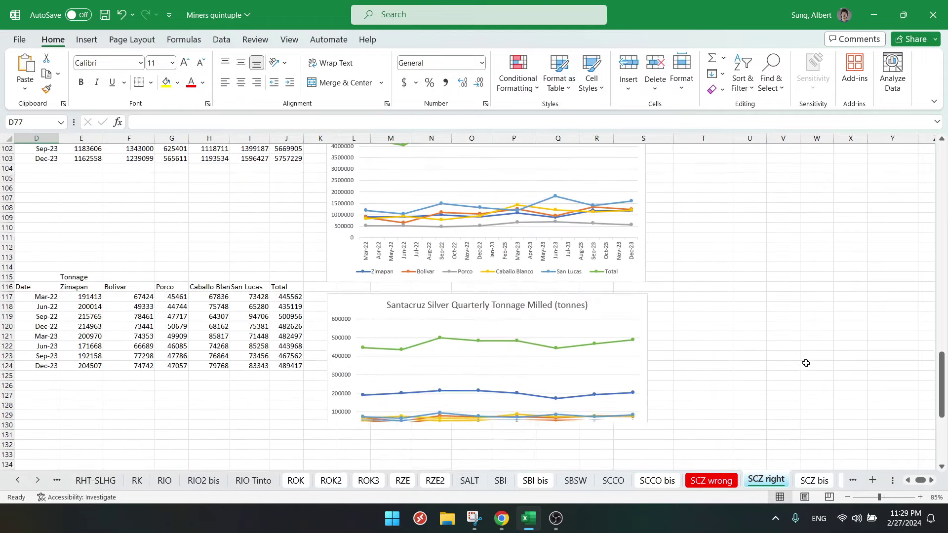
scroll(808, 372, down, 20)
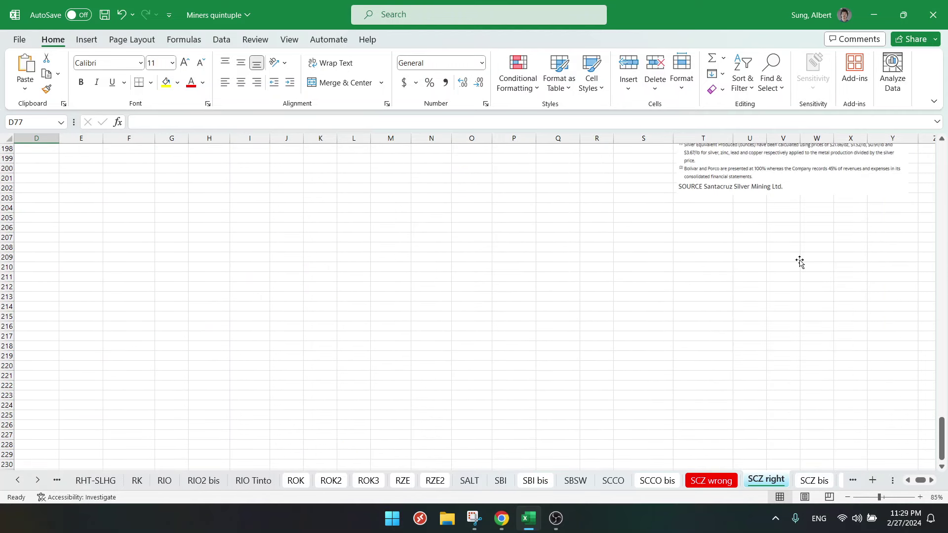
scroll(808, 307, up, 2)
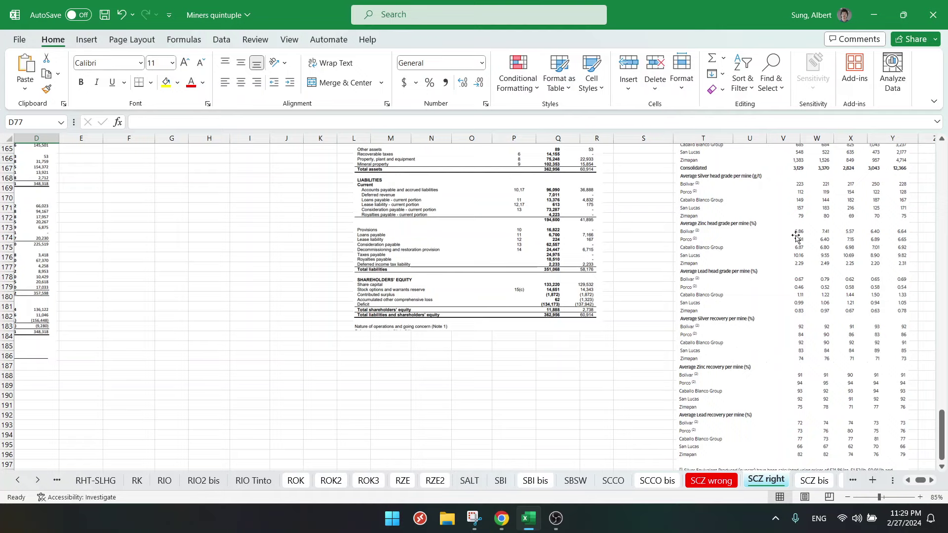
click(271, 316)
Step: Return to the Santacruz Silver Valuation chart, with valuation near -600 million USD by 27-Feb-2024
scroll(500, 364, up, 5)
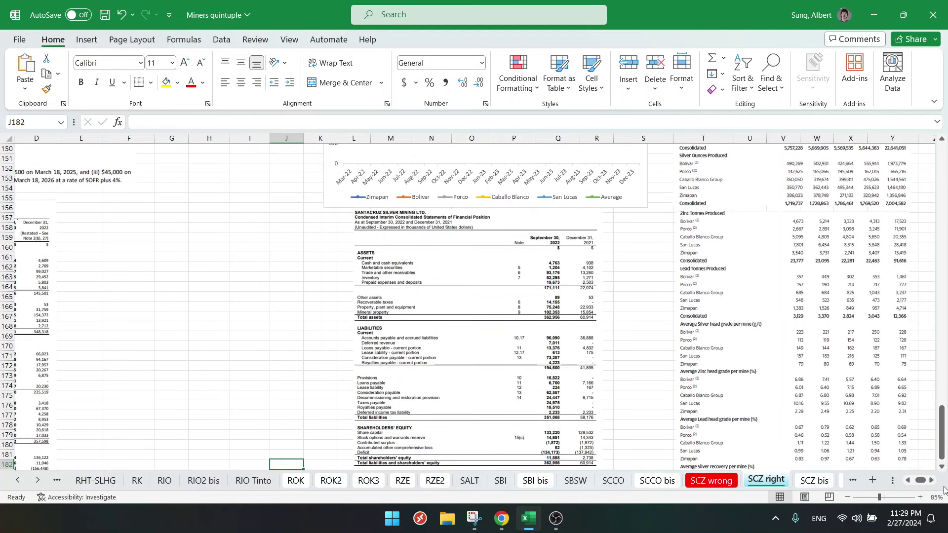
scroll(923, 479, left, 5)
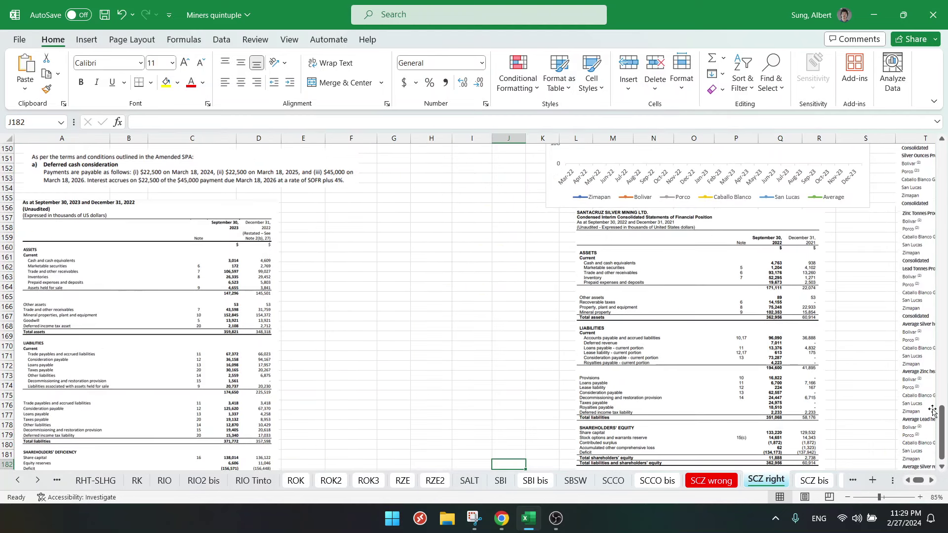
drag(939, 415, 937, 271)
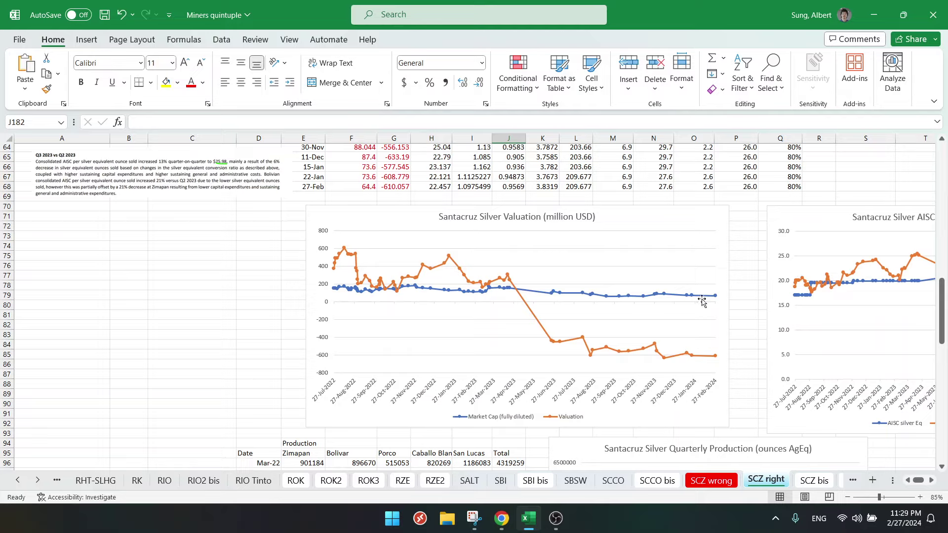
click(246, 267)
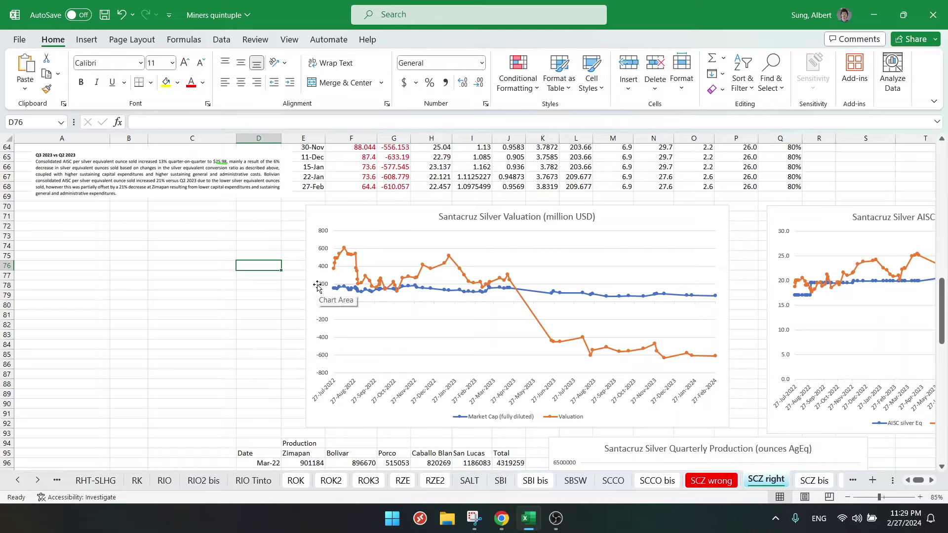
click(246, 315)
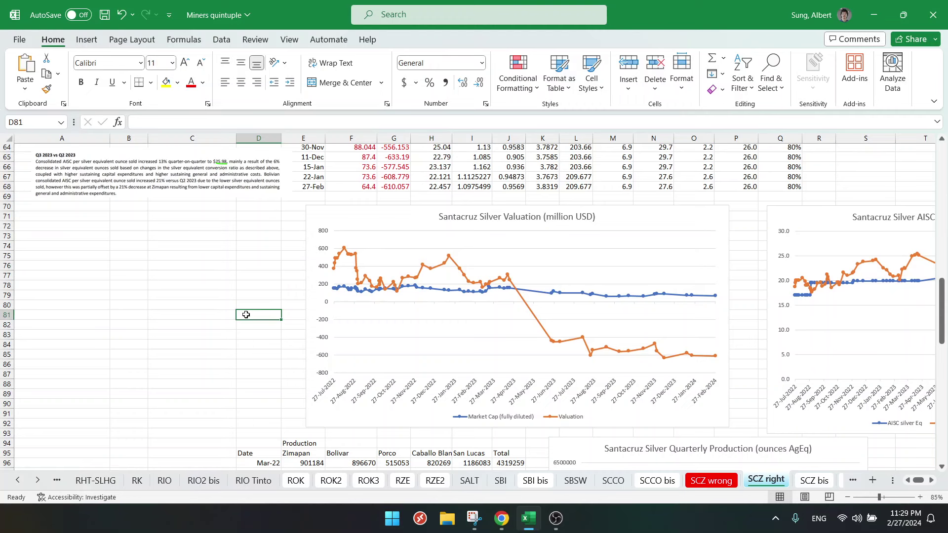
Step: Bring up silver's ten-year price chart on Trading Economics, showing 22.451 USD/oz
click(501, 519)
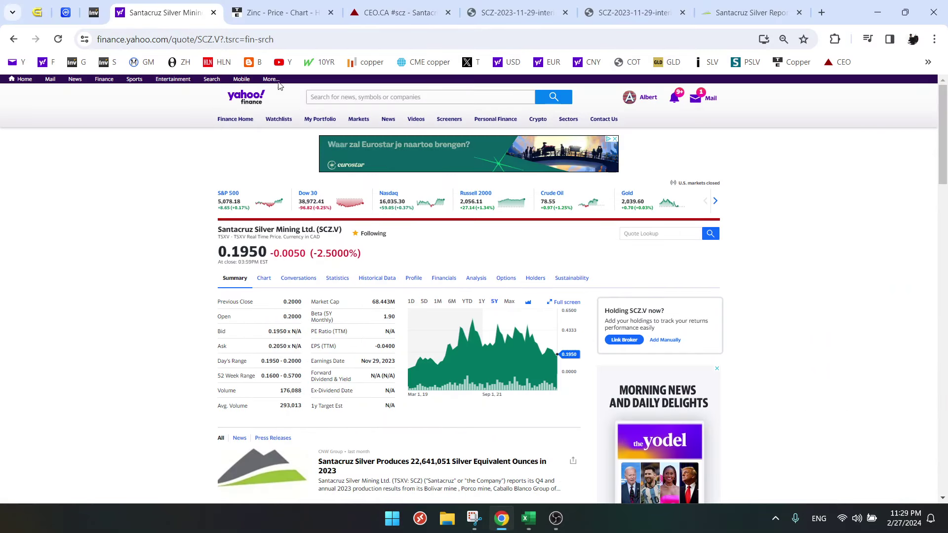
click(279, 15)
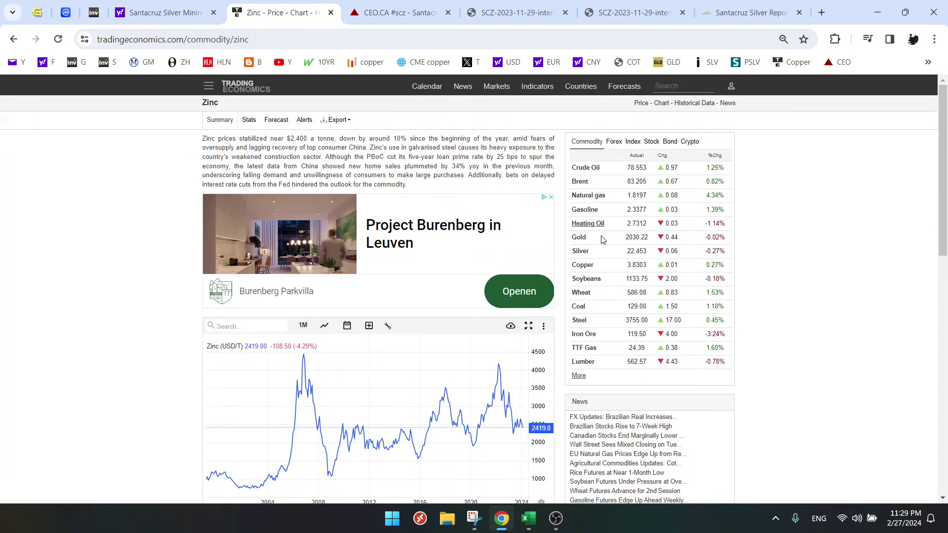
click(581, 252)
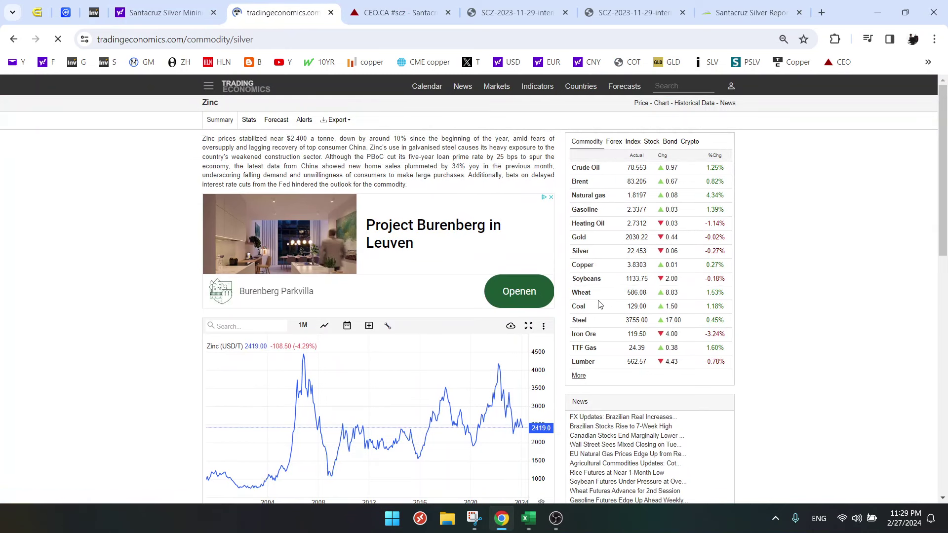
scroll(587, 311, down, 2)
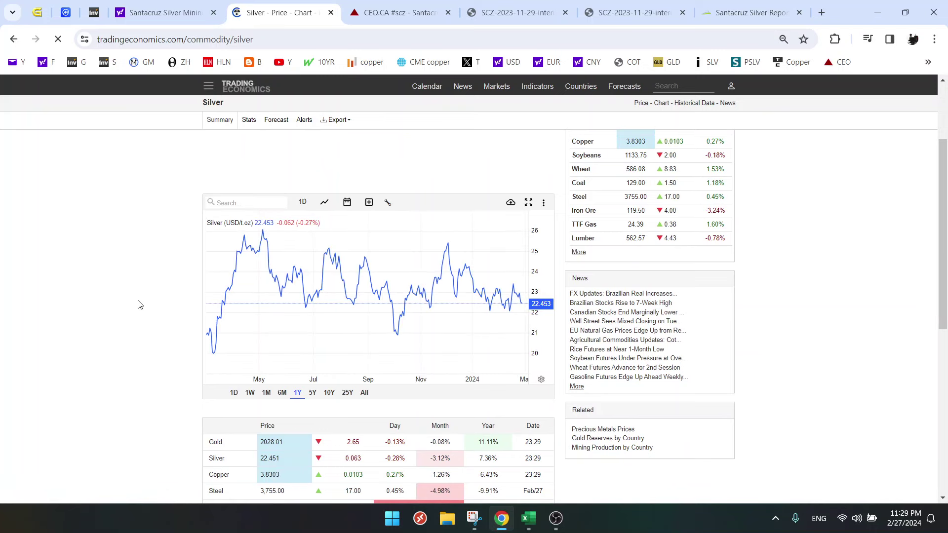
click(332, 395)
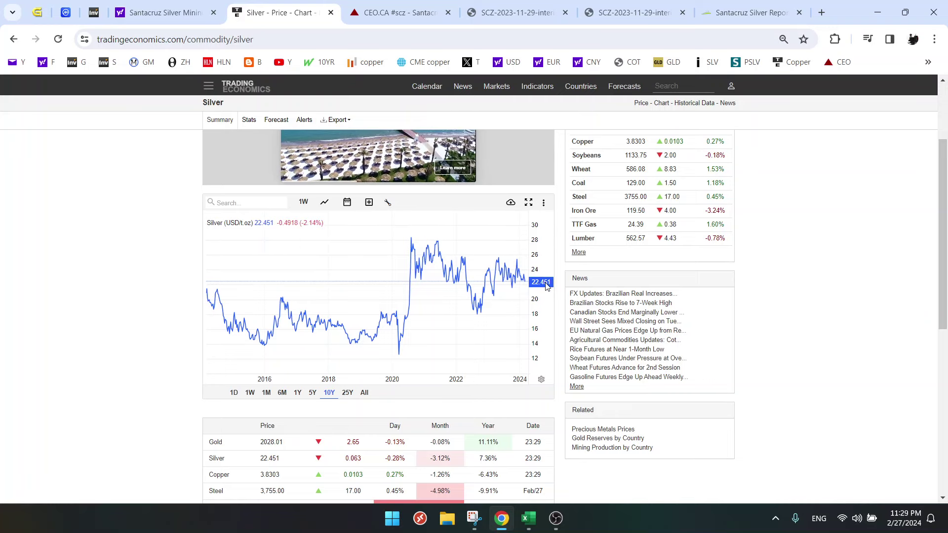
Step: Check the 0.1950 CAD Santacruz Silver quote, then return to the Excel workbook
scroll(796, 259, up, 1)
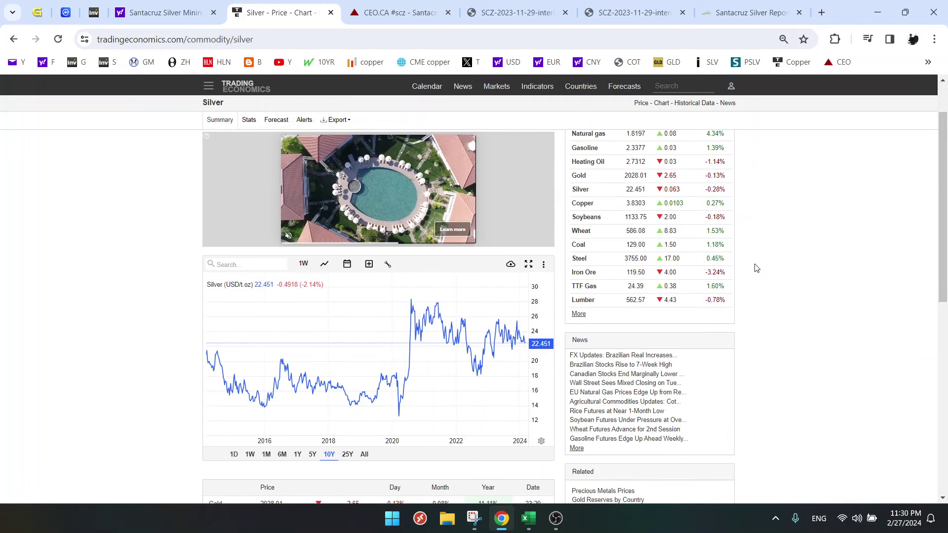
key(ctrl+shift+Tab)
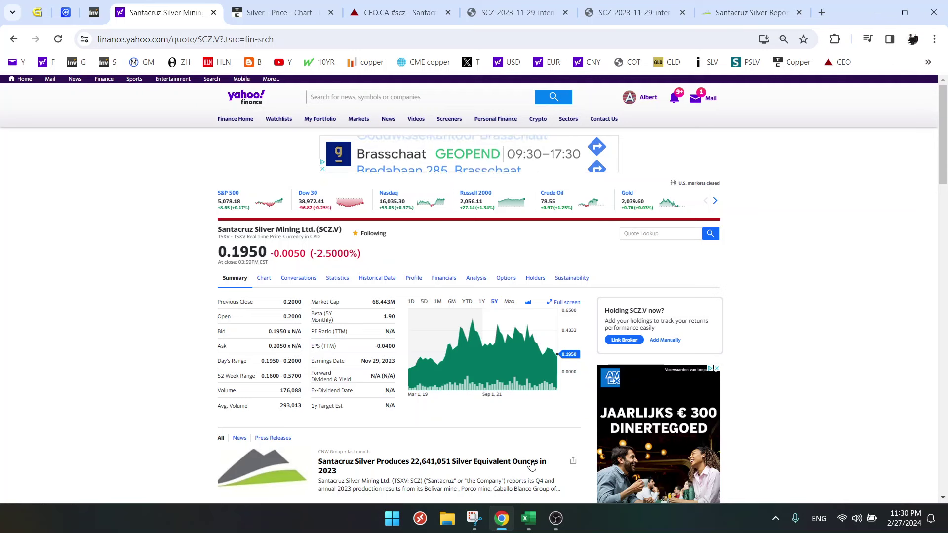
click(528, 518)
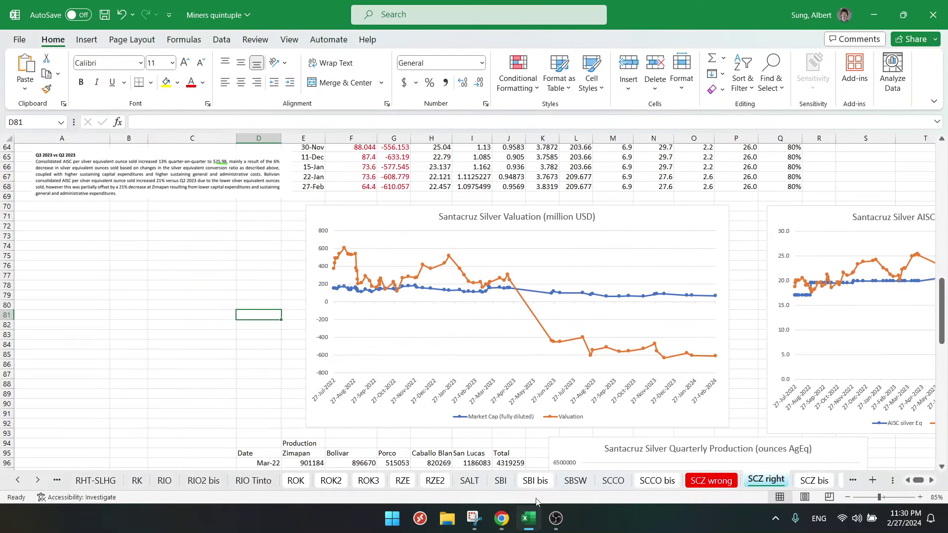
Step: On SCZ bis, inspect the 24 USD/ounce silver price in D13
click(814, 480)
click(744, 302)
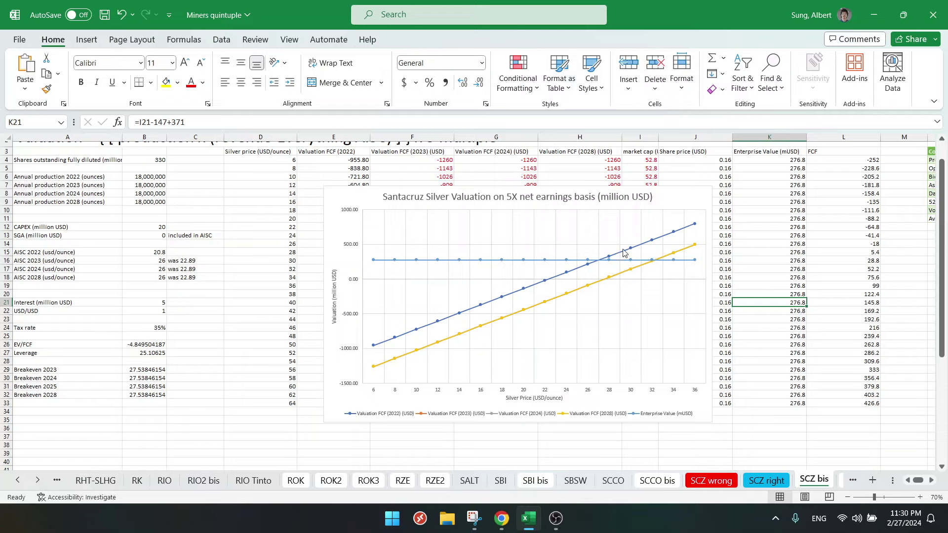
mouse_move(621, 256)
click(264, 313)
click(253, 235)
scroll(253, 234, up, 1)
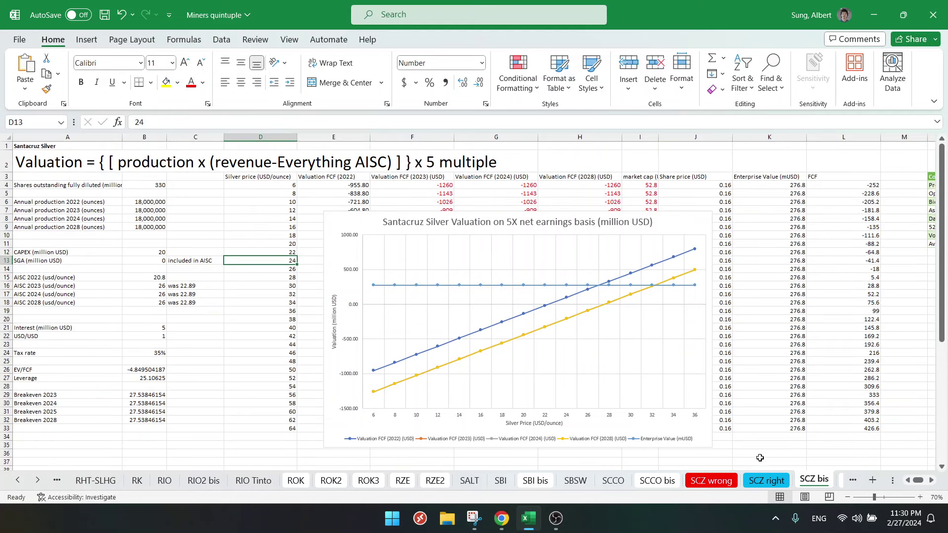
Step: Scroll through the SCZ right charts, then bring up the SCZ.V quote at 0.1950 CAD
click(766, 481)
click(236, 269)
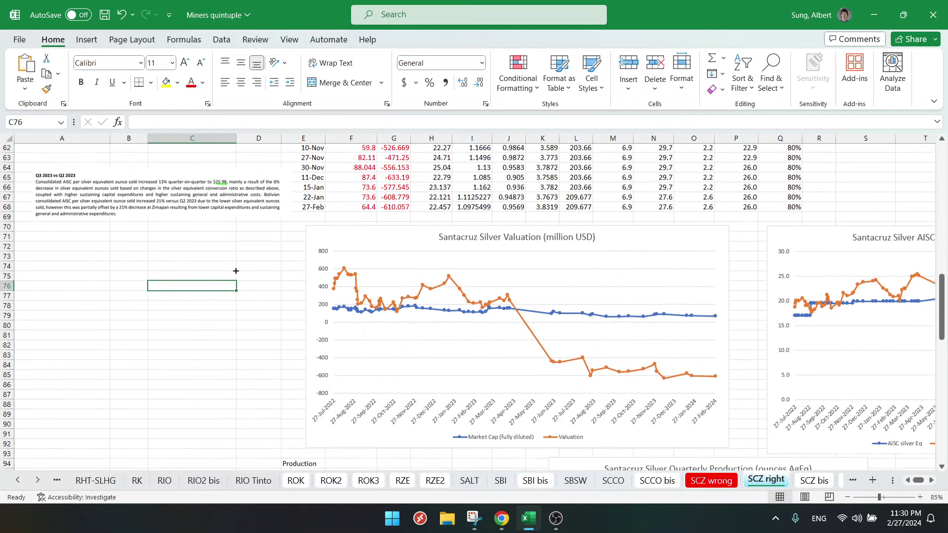
scroll(236, 272, up, 1)
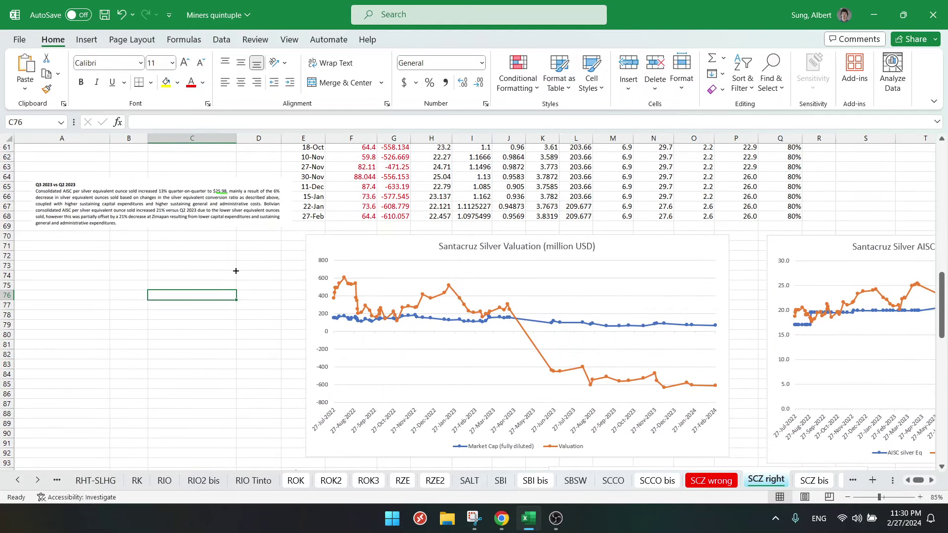
scroll(237, 271, down, 1)
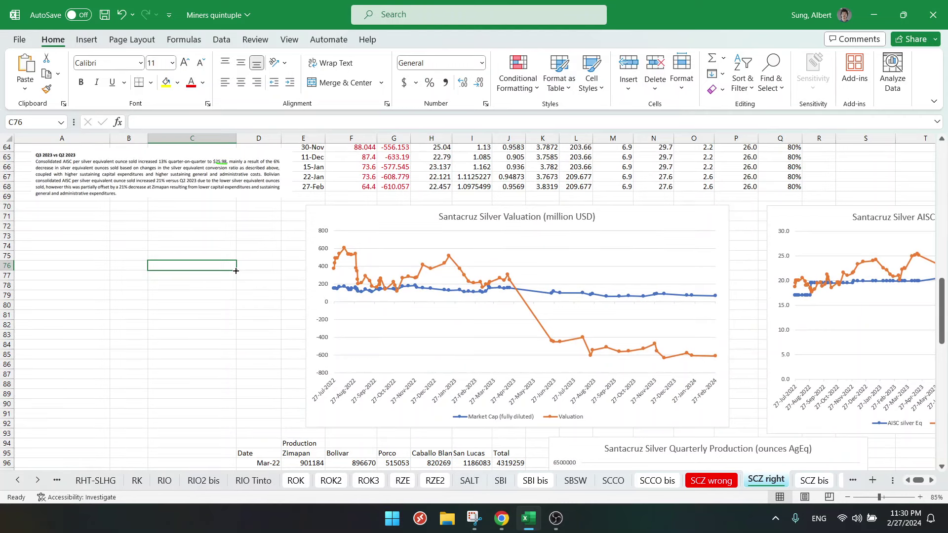
scroll(236, 271, down, 10)
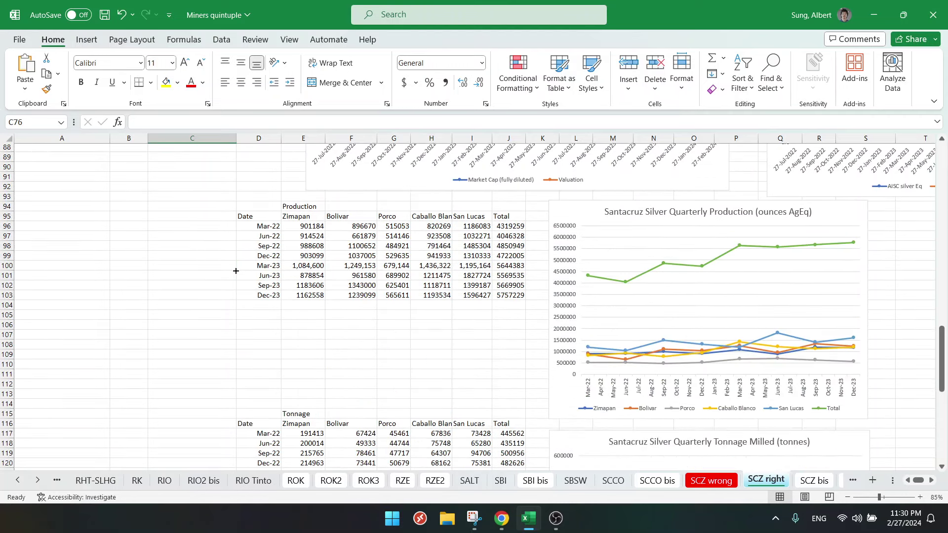
scroll(236, 271, up, 11)
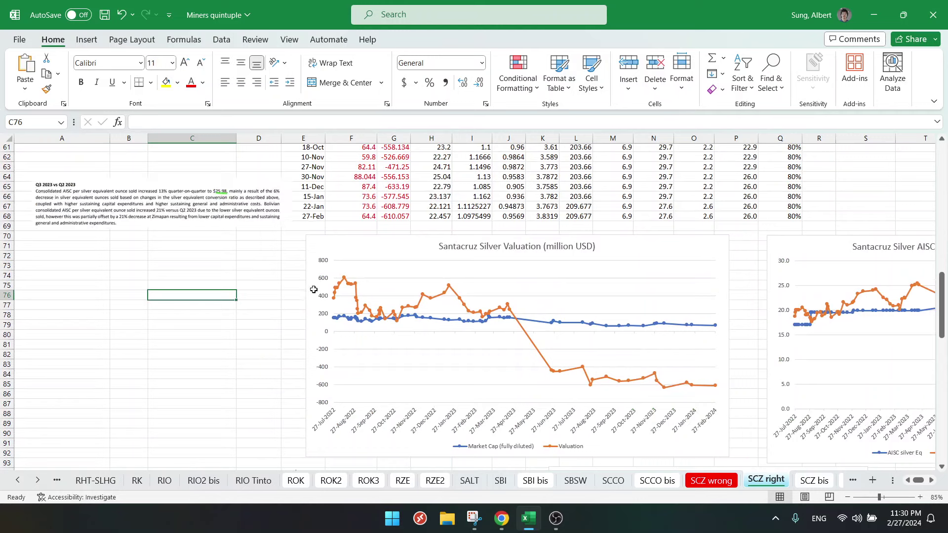
click(501, 518)
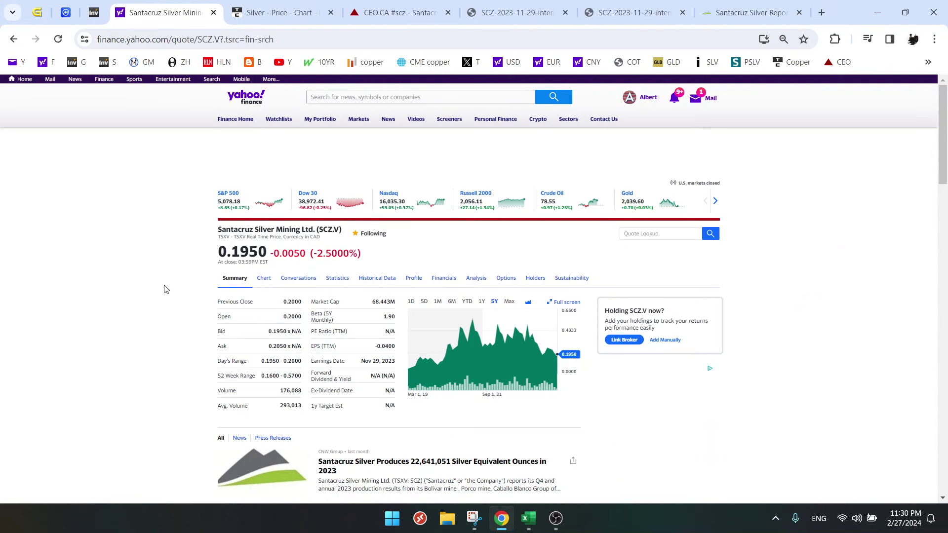